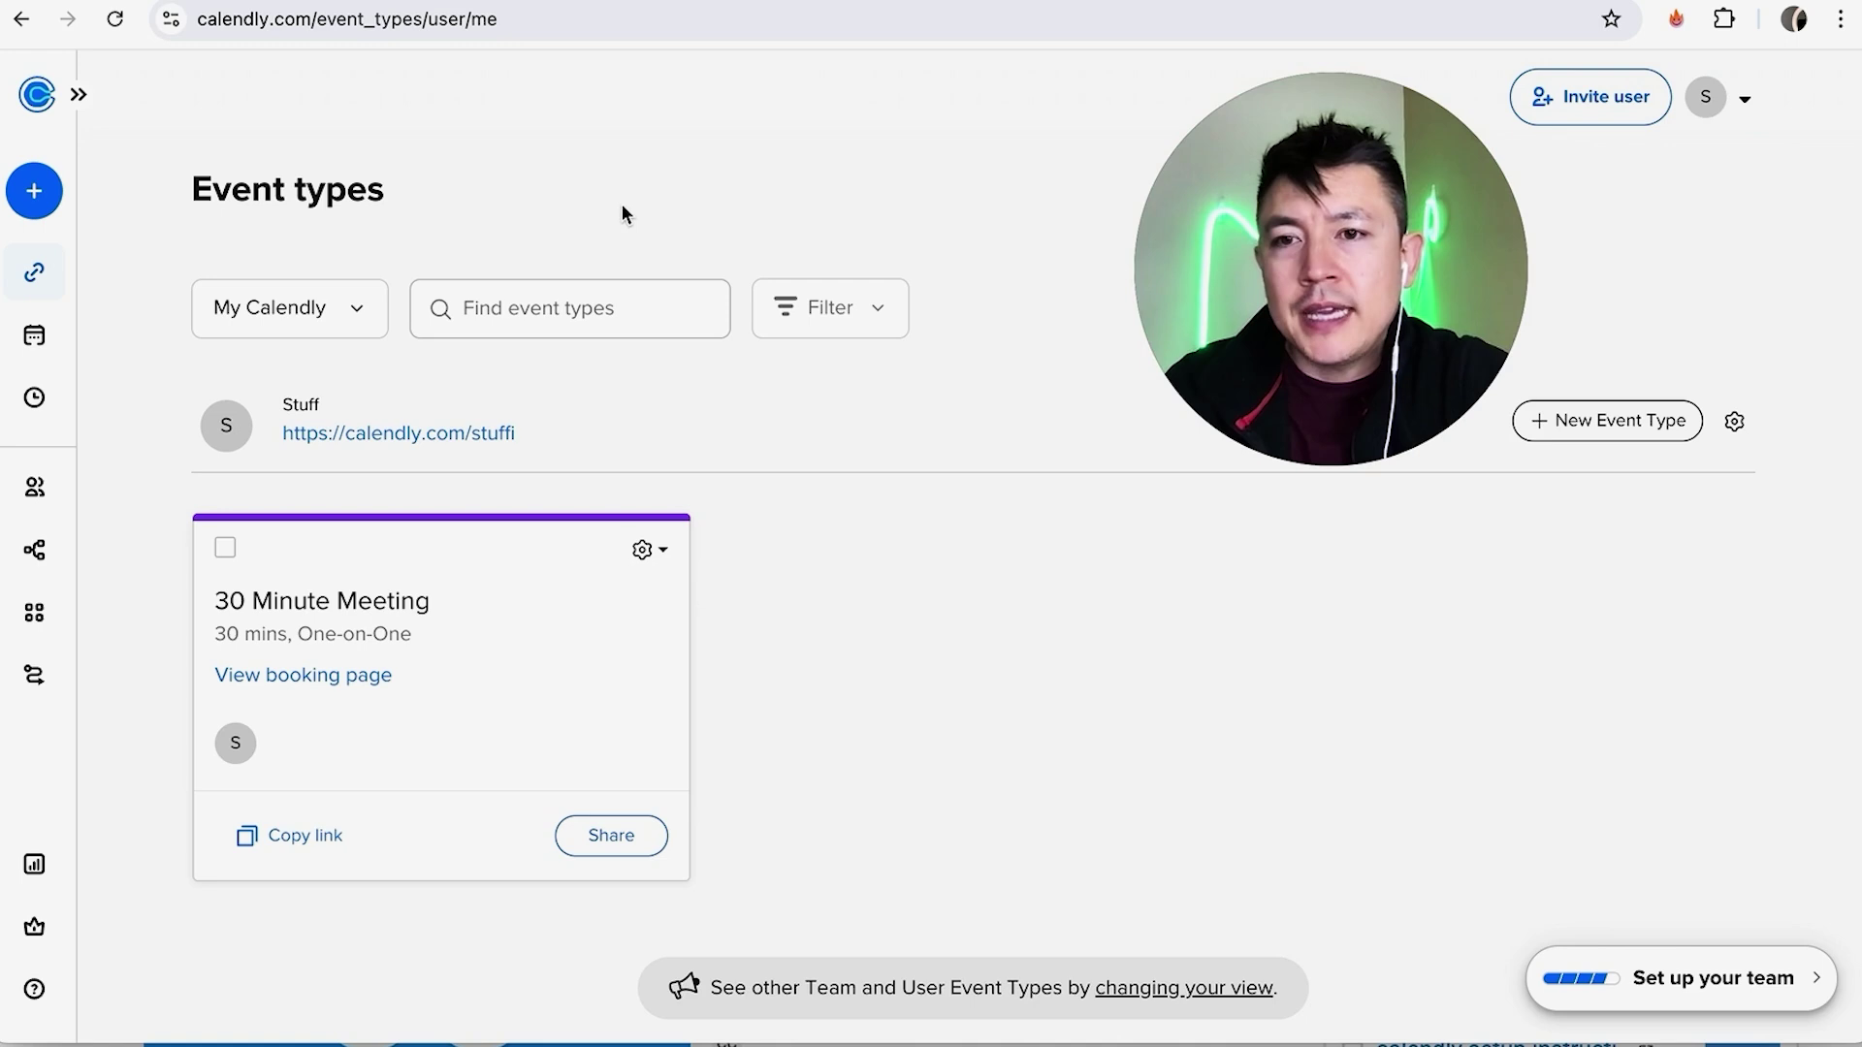
Step: Start a new One-on-One event type with yourself as the host
click(1613, 424)
scroll(656, 602, down, 3)
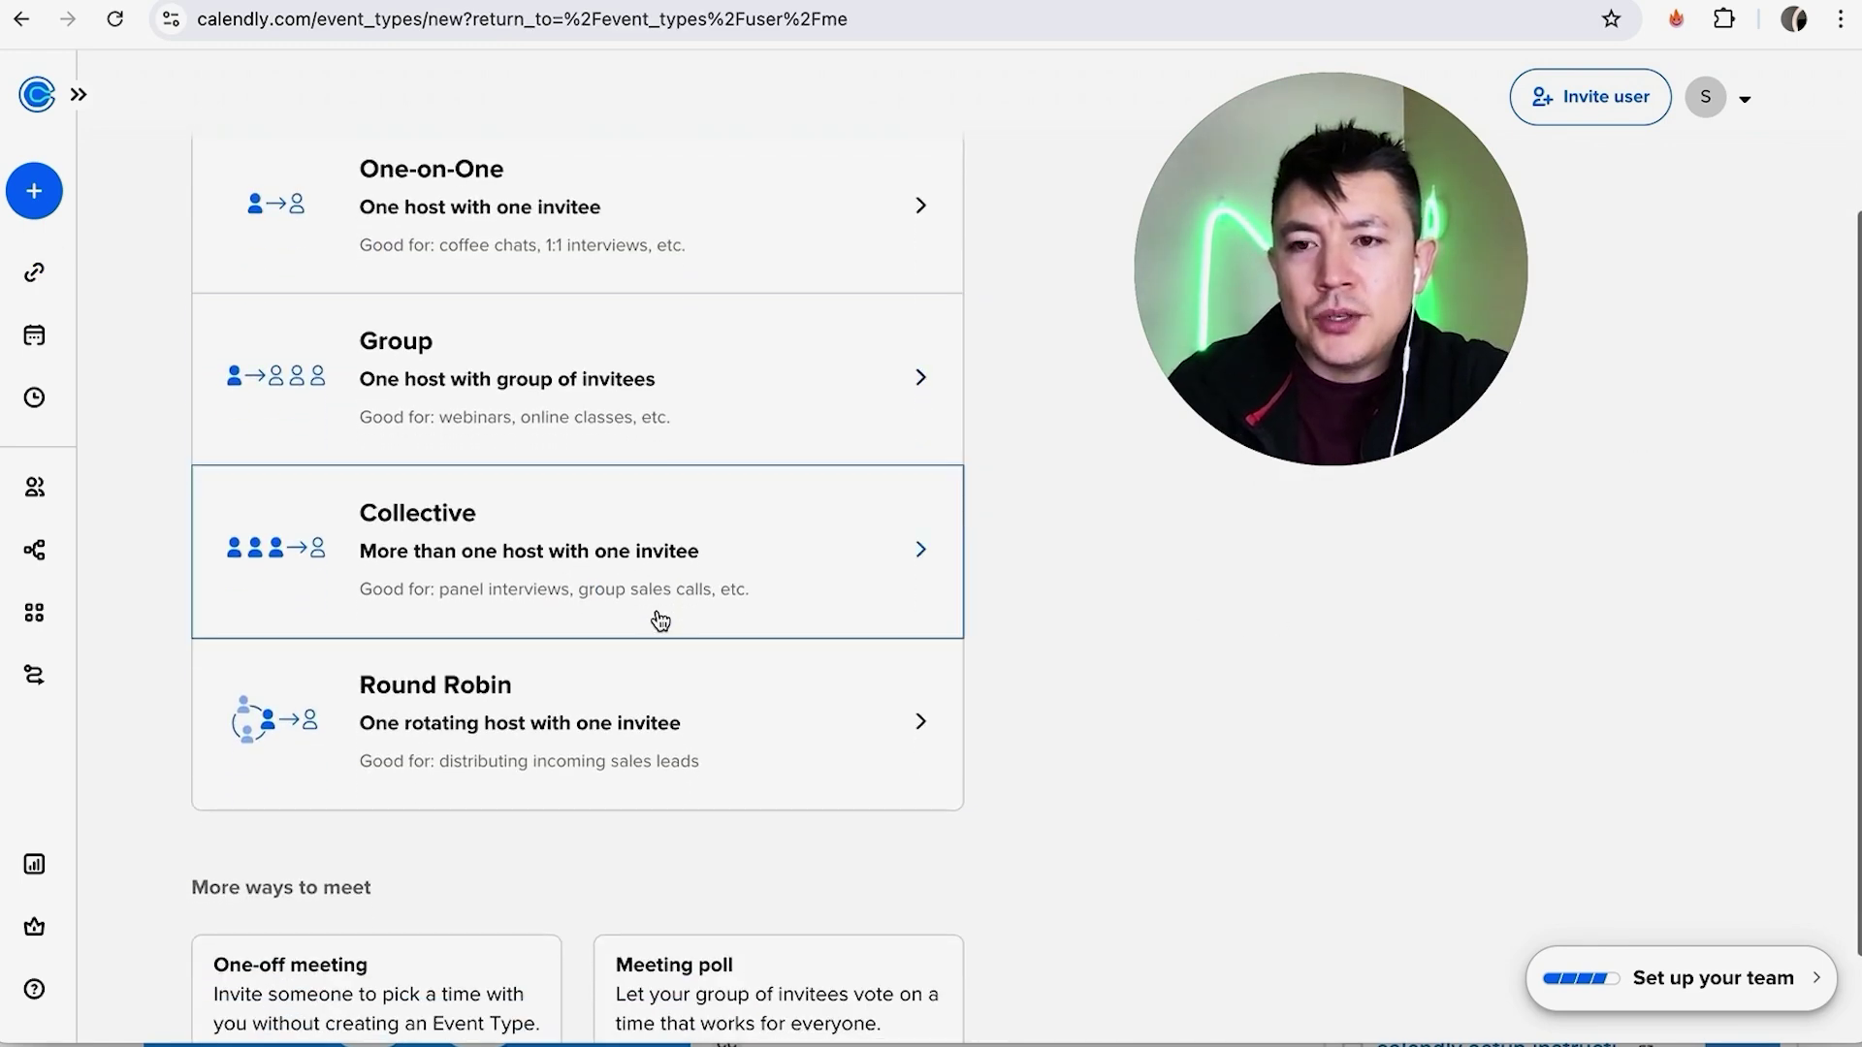
scroll(660, 620, up, 3)
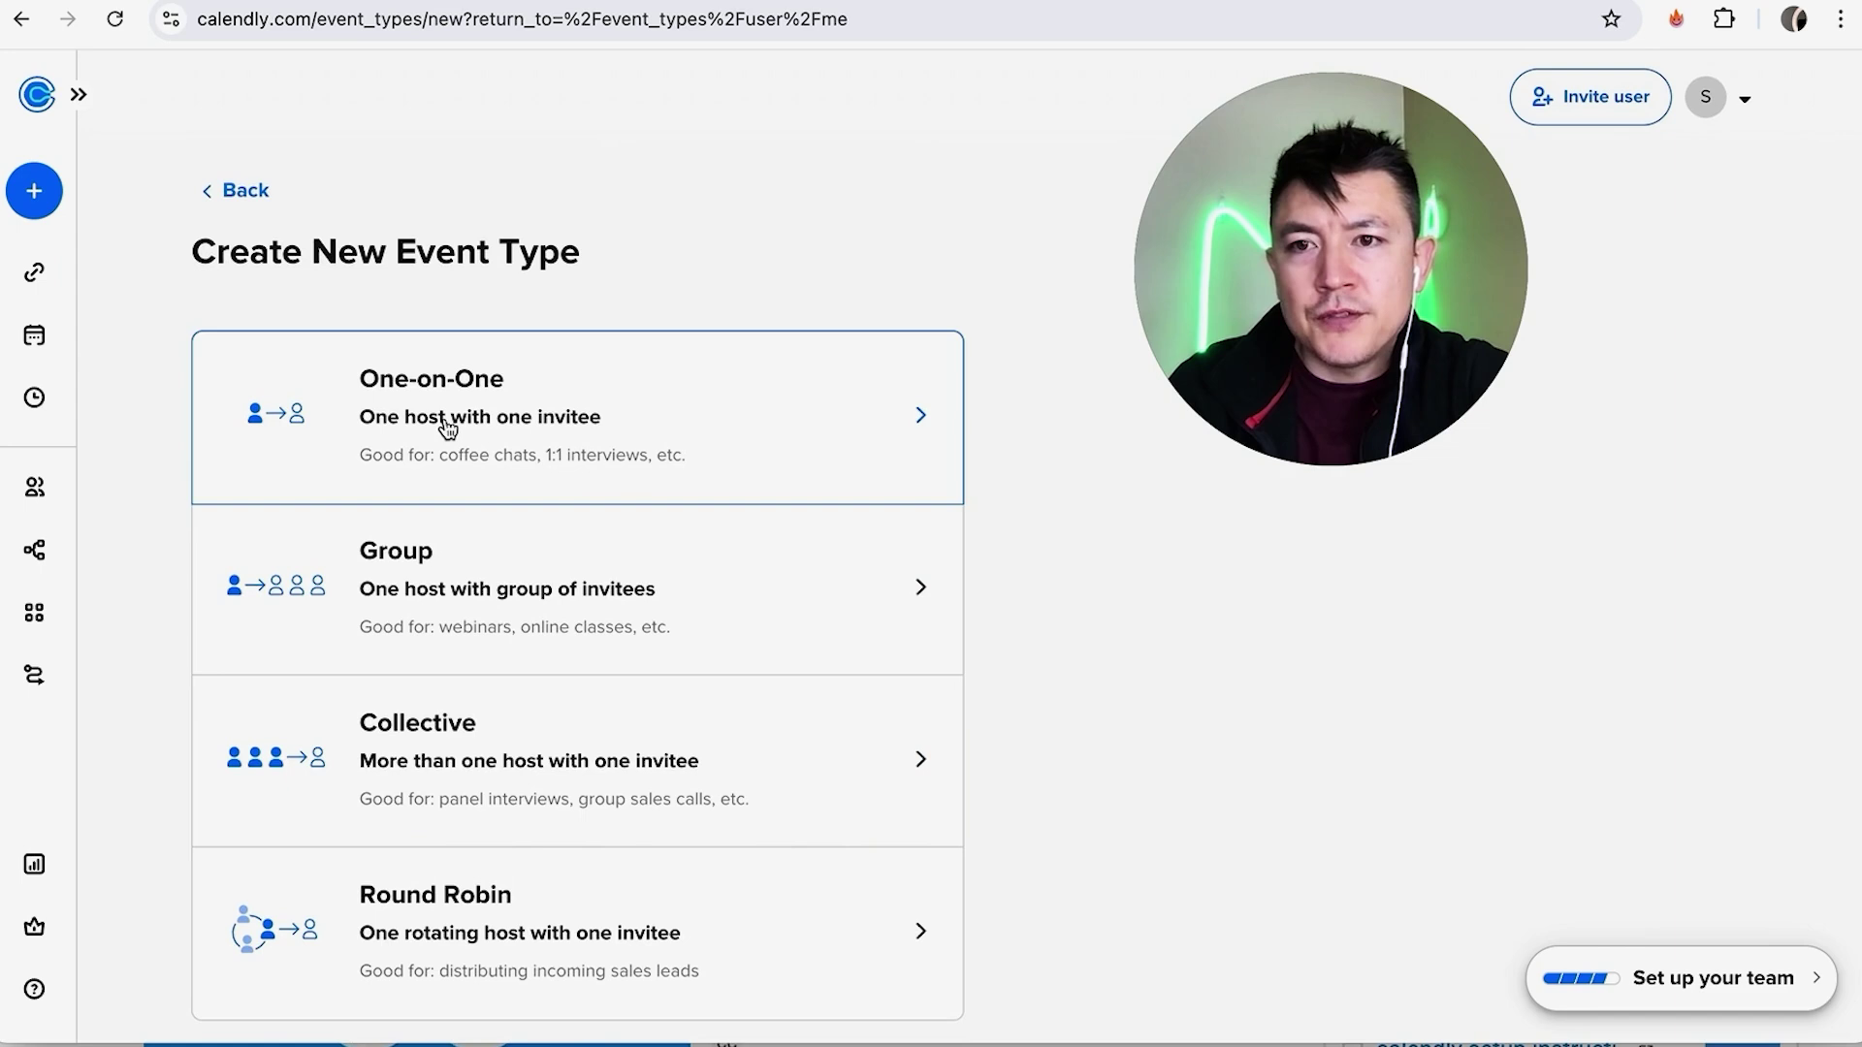
click(746, 421)
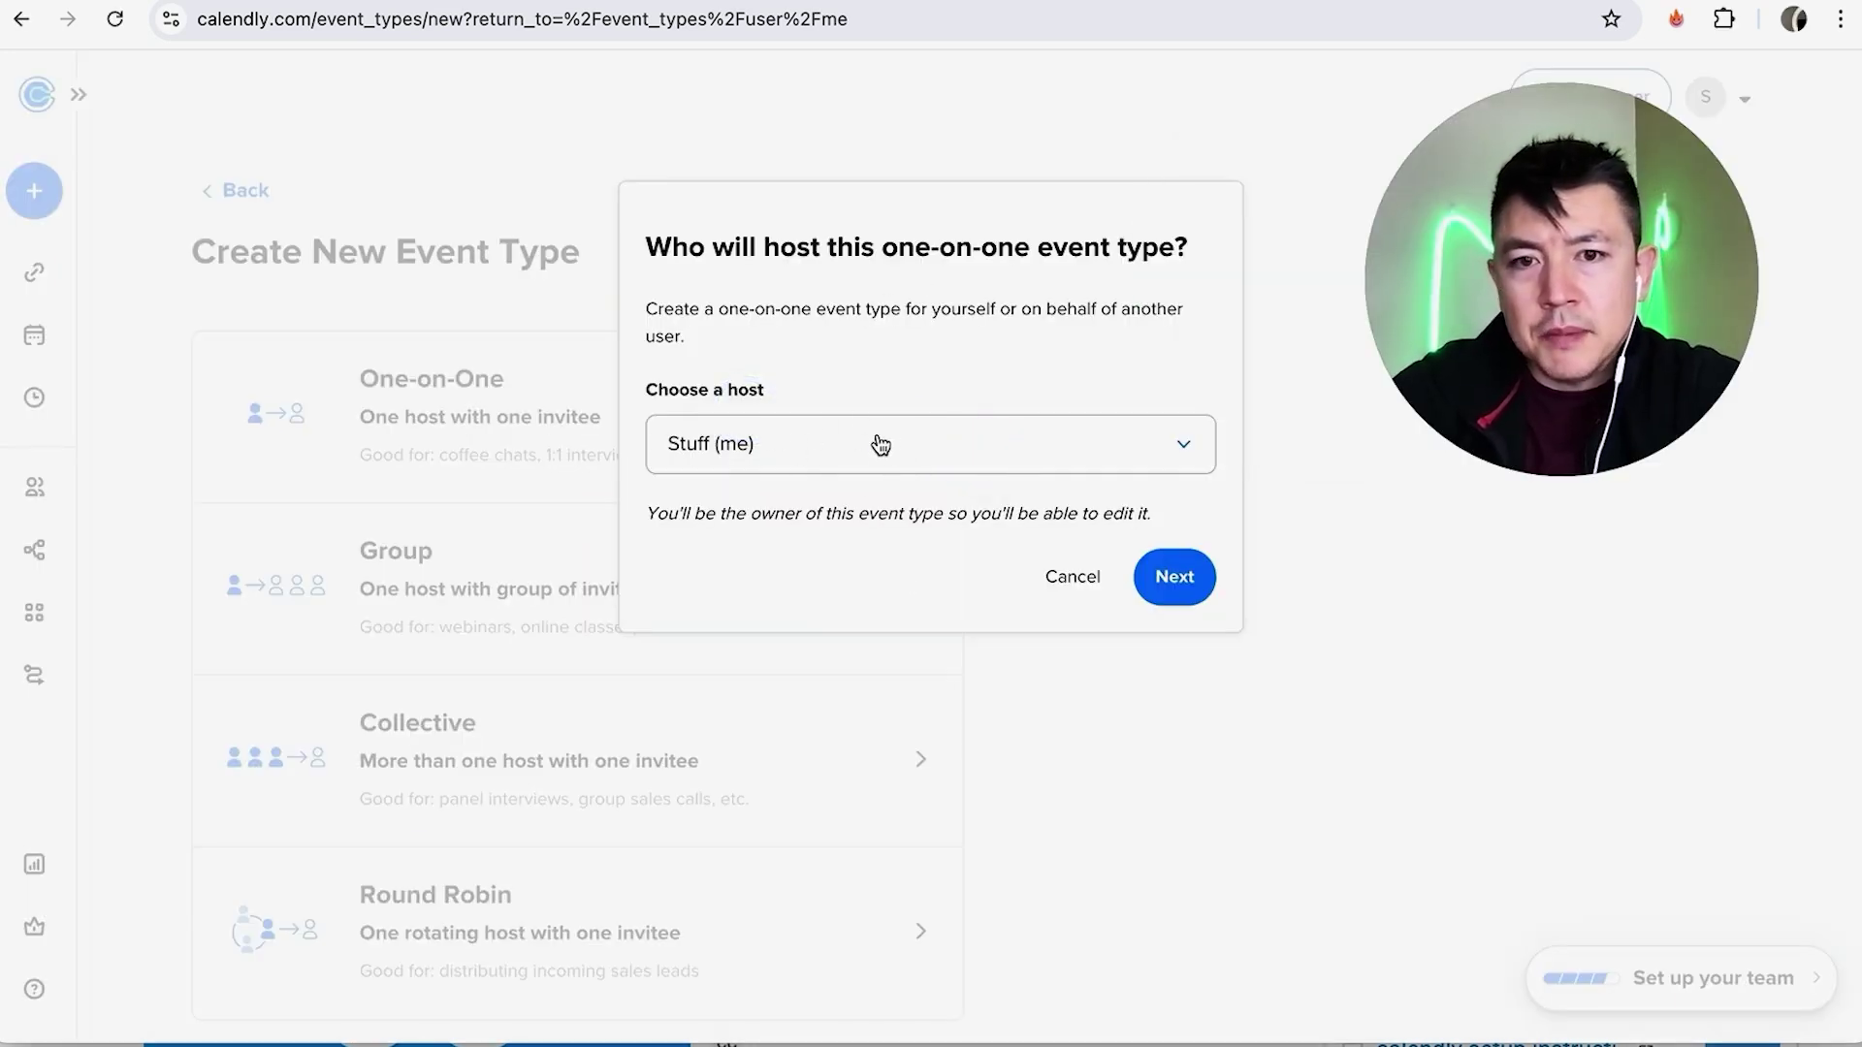
click(1174, 576)
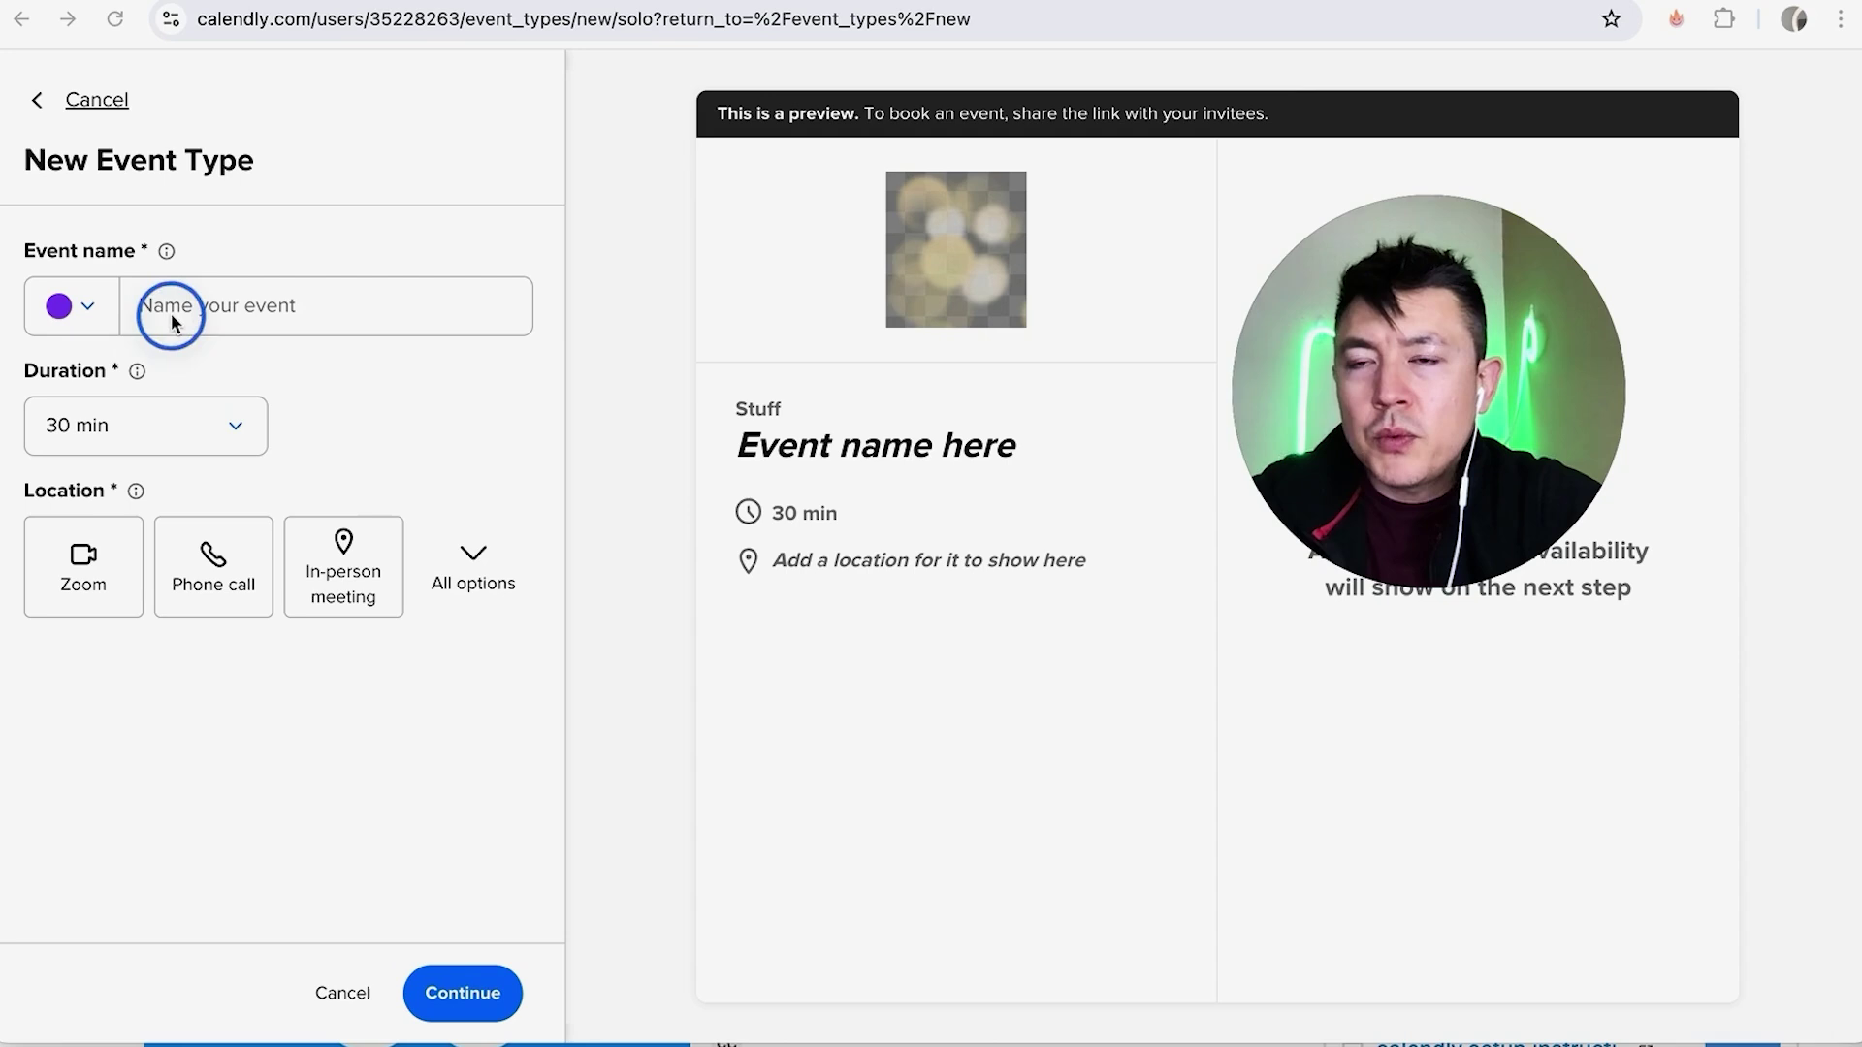
Step: Name the event 'Youtube Consult One on One', 60 min, with a phone call you place to the invitee
click(207, 300)
text(Yout)
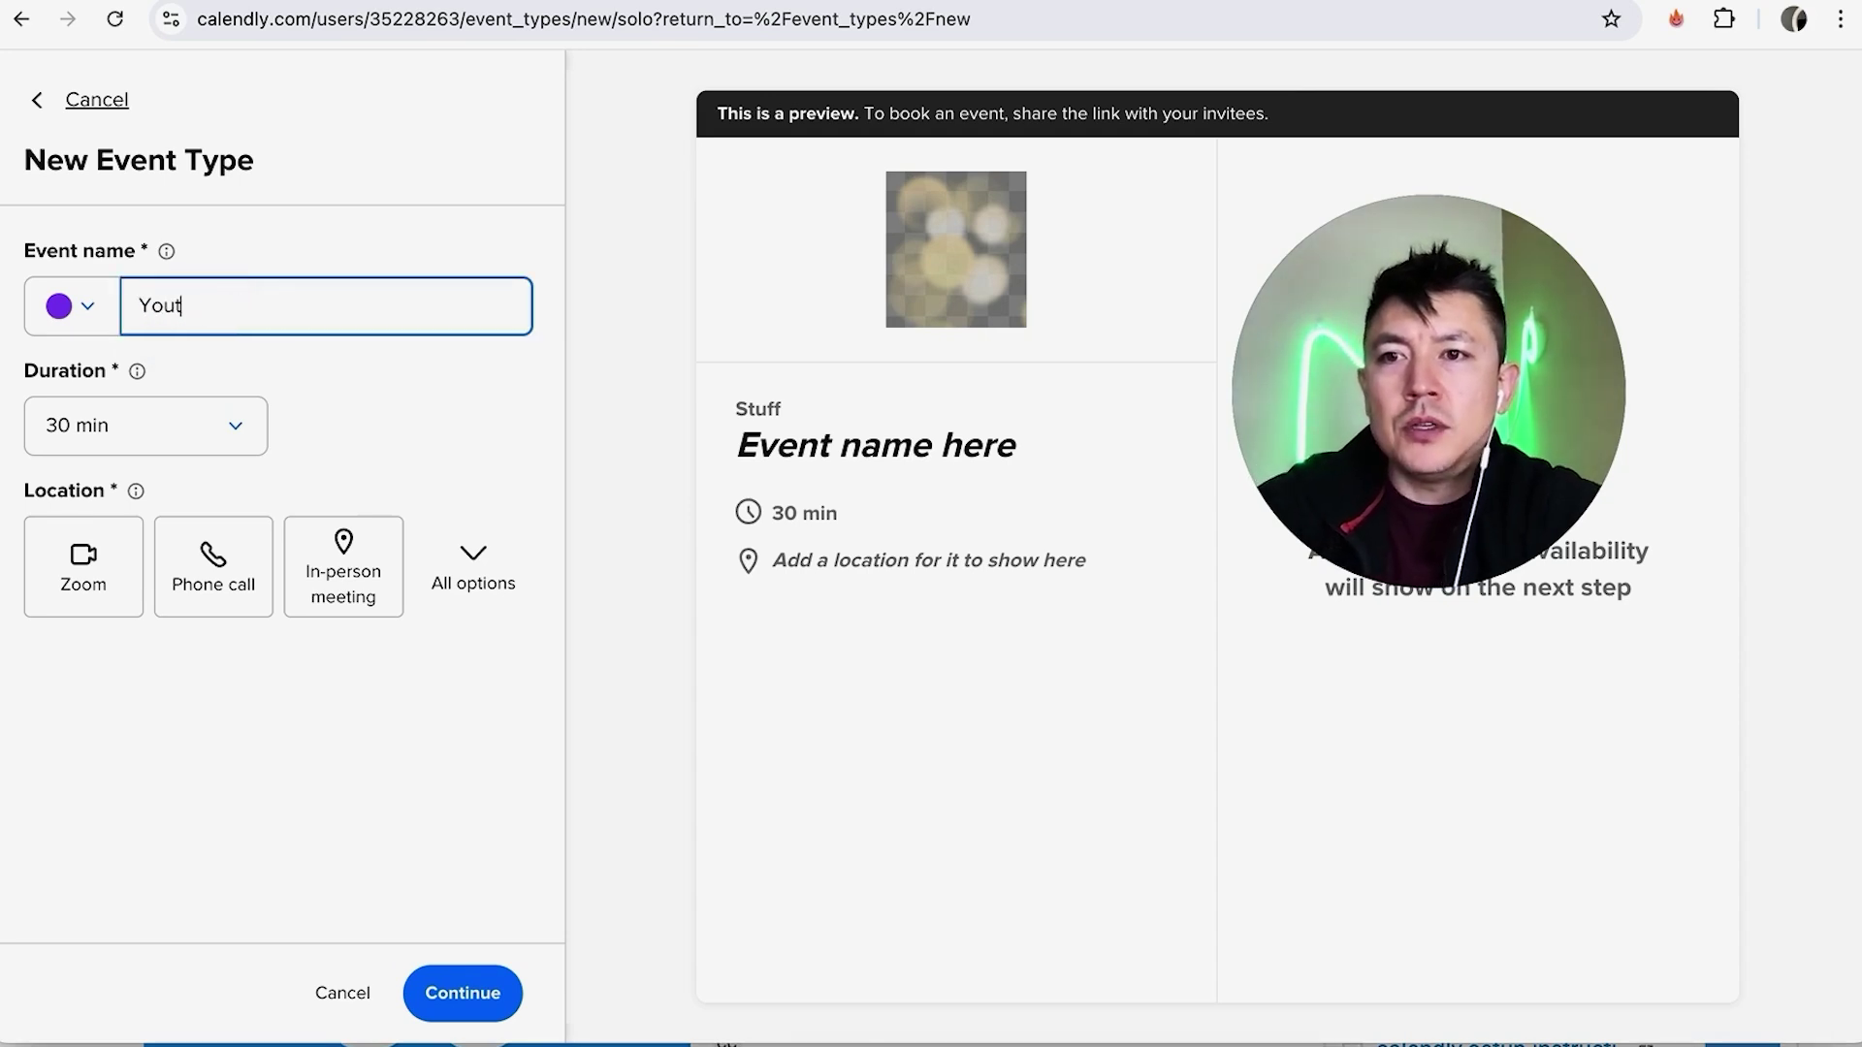
text(ube Consult One on One)
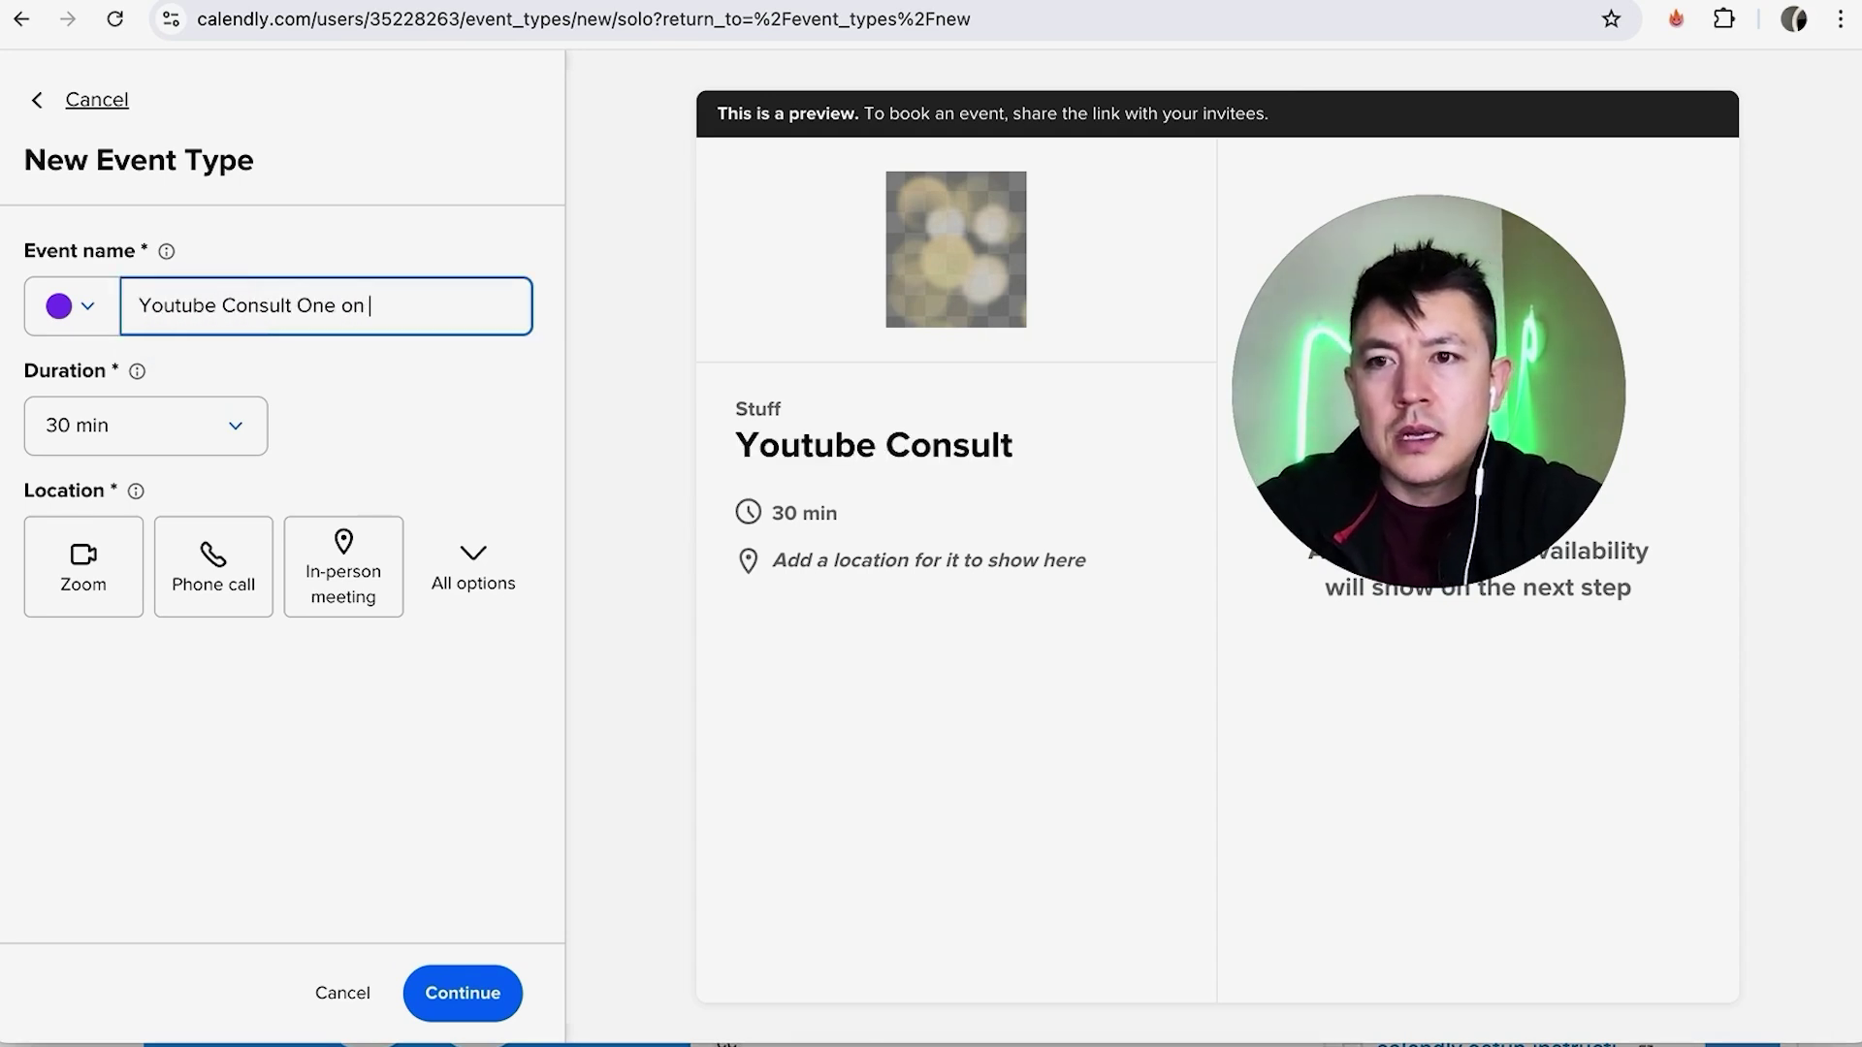
click(233, 426)
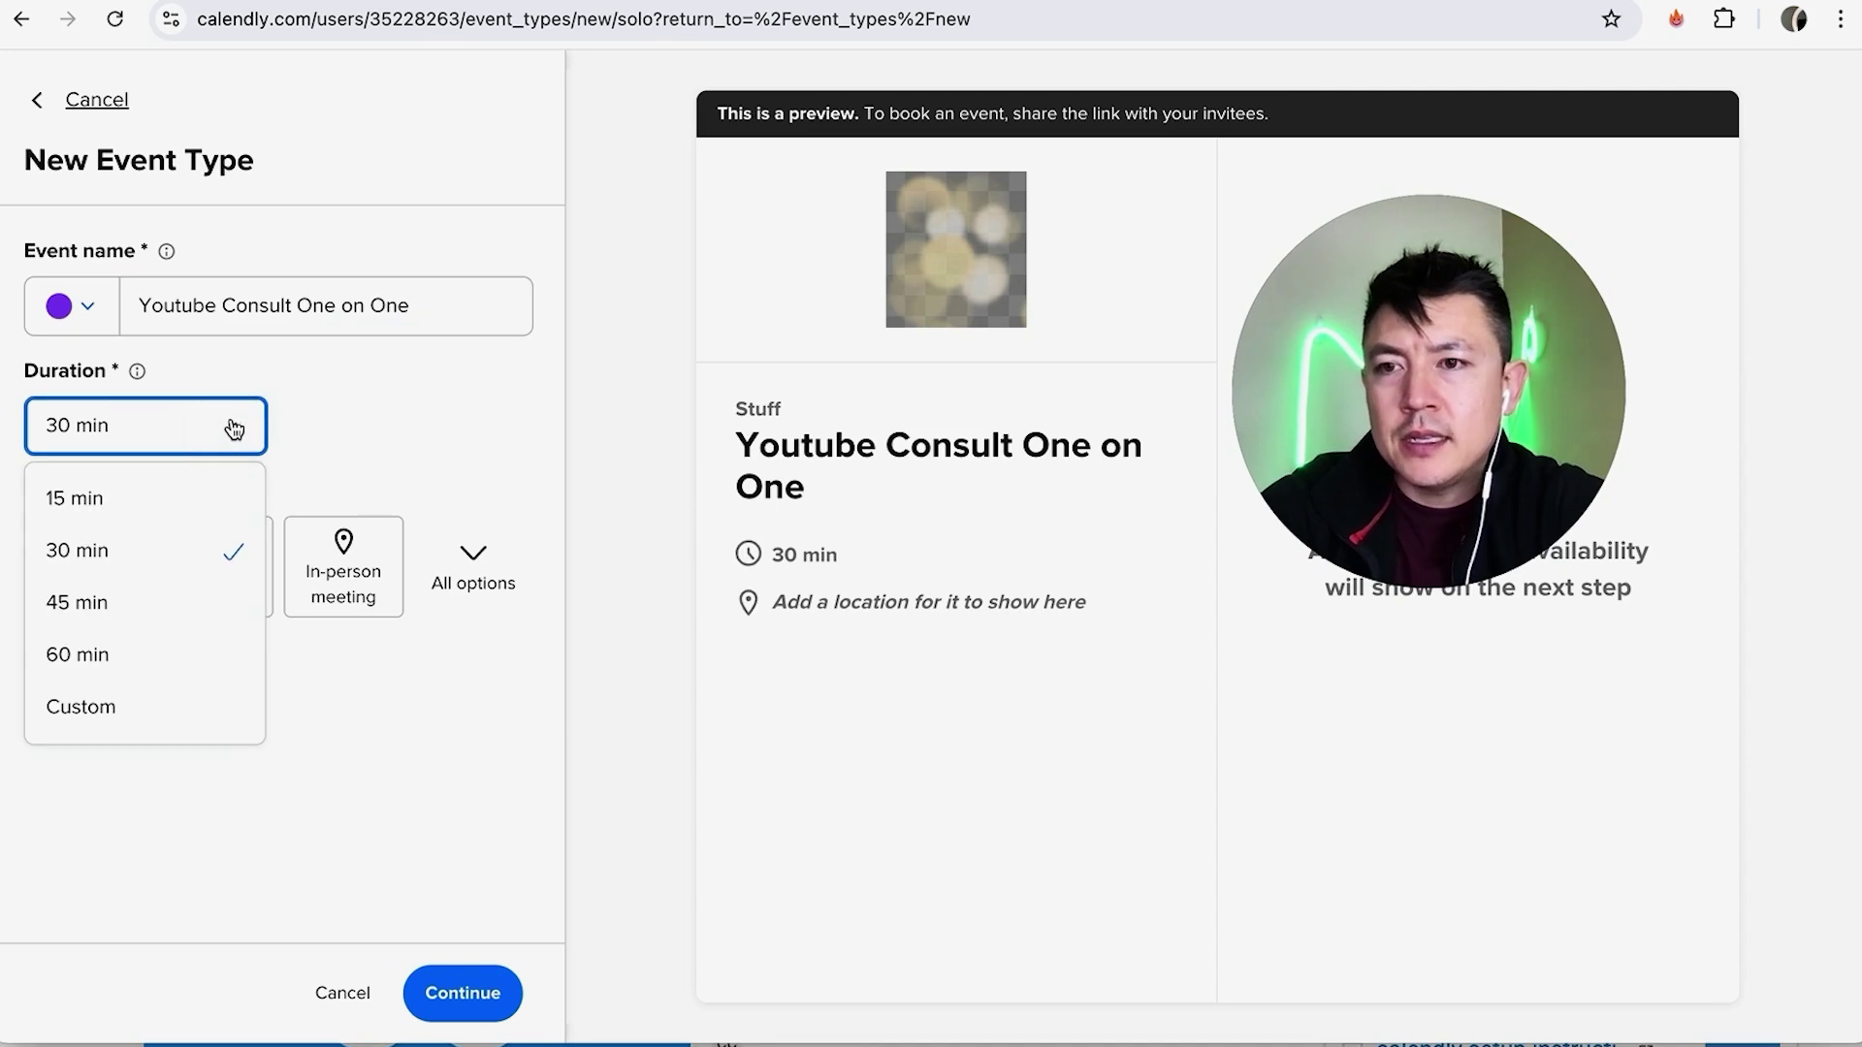
click(102, 651)
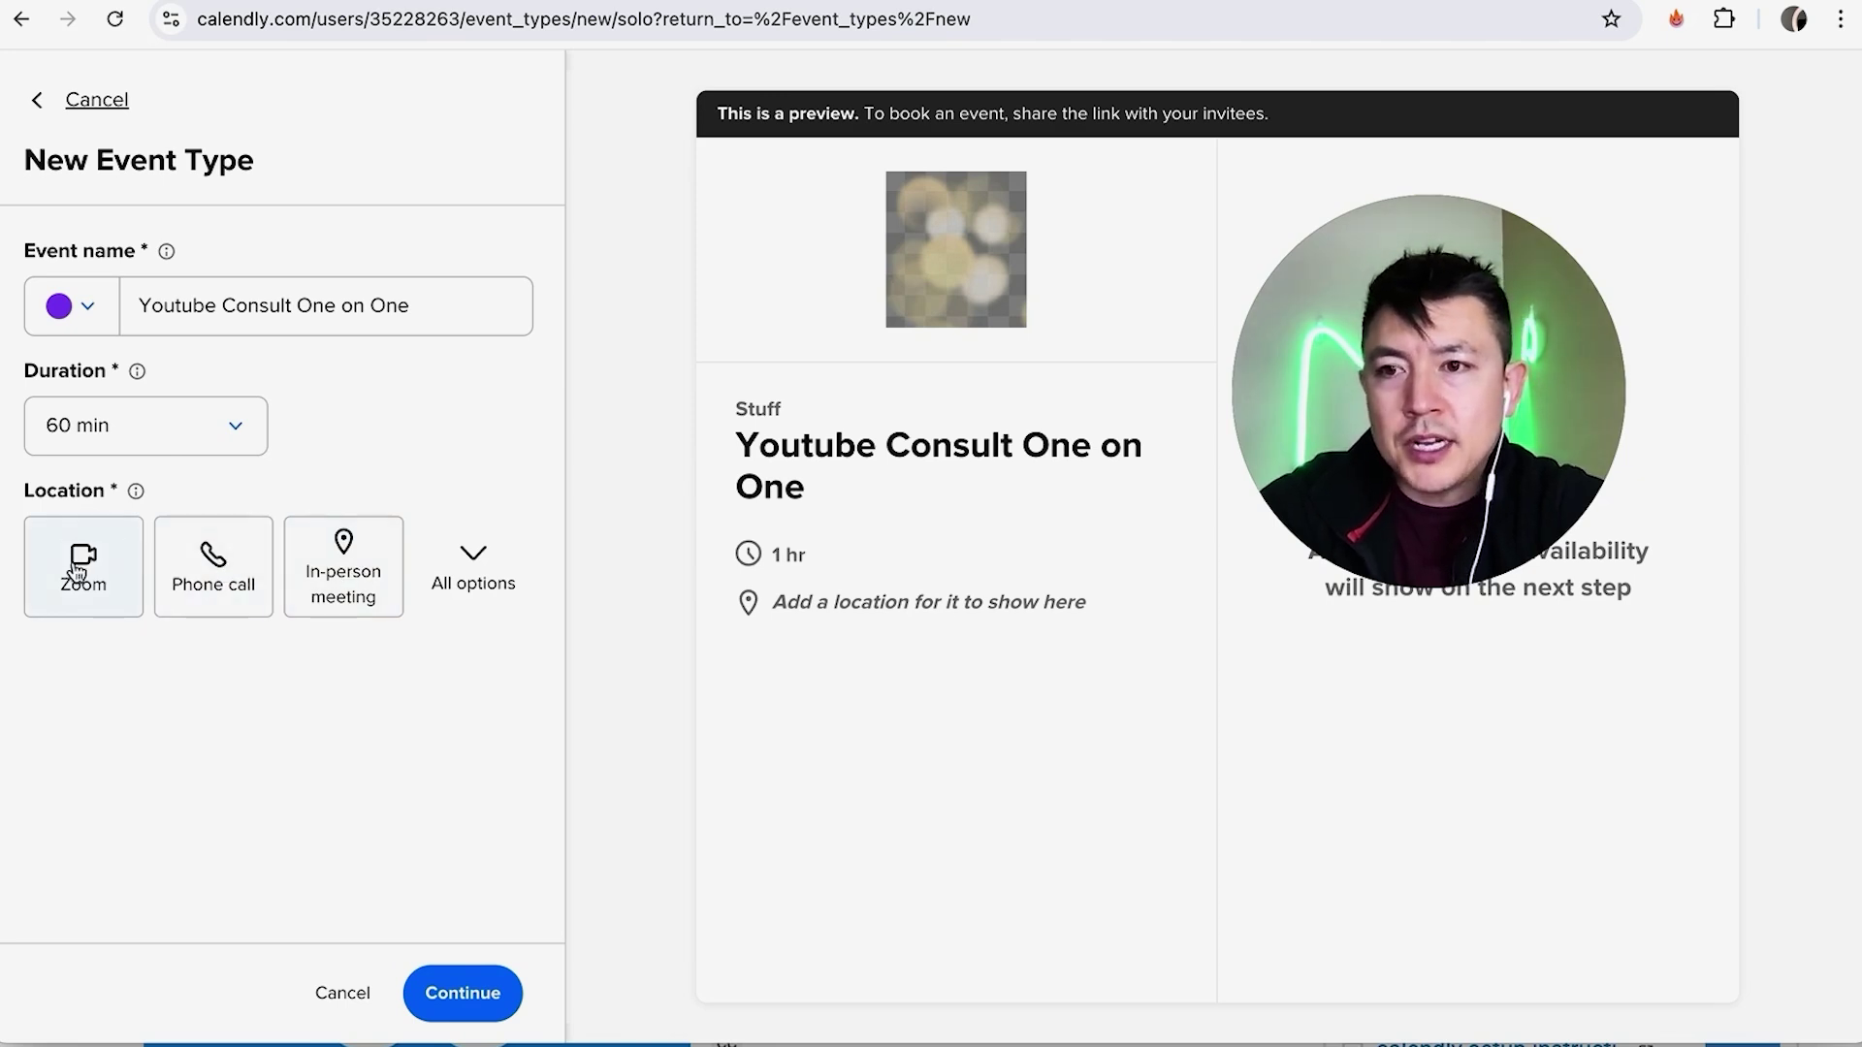
click(475, 560)
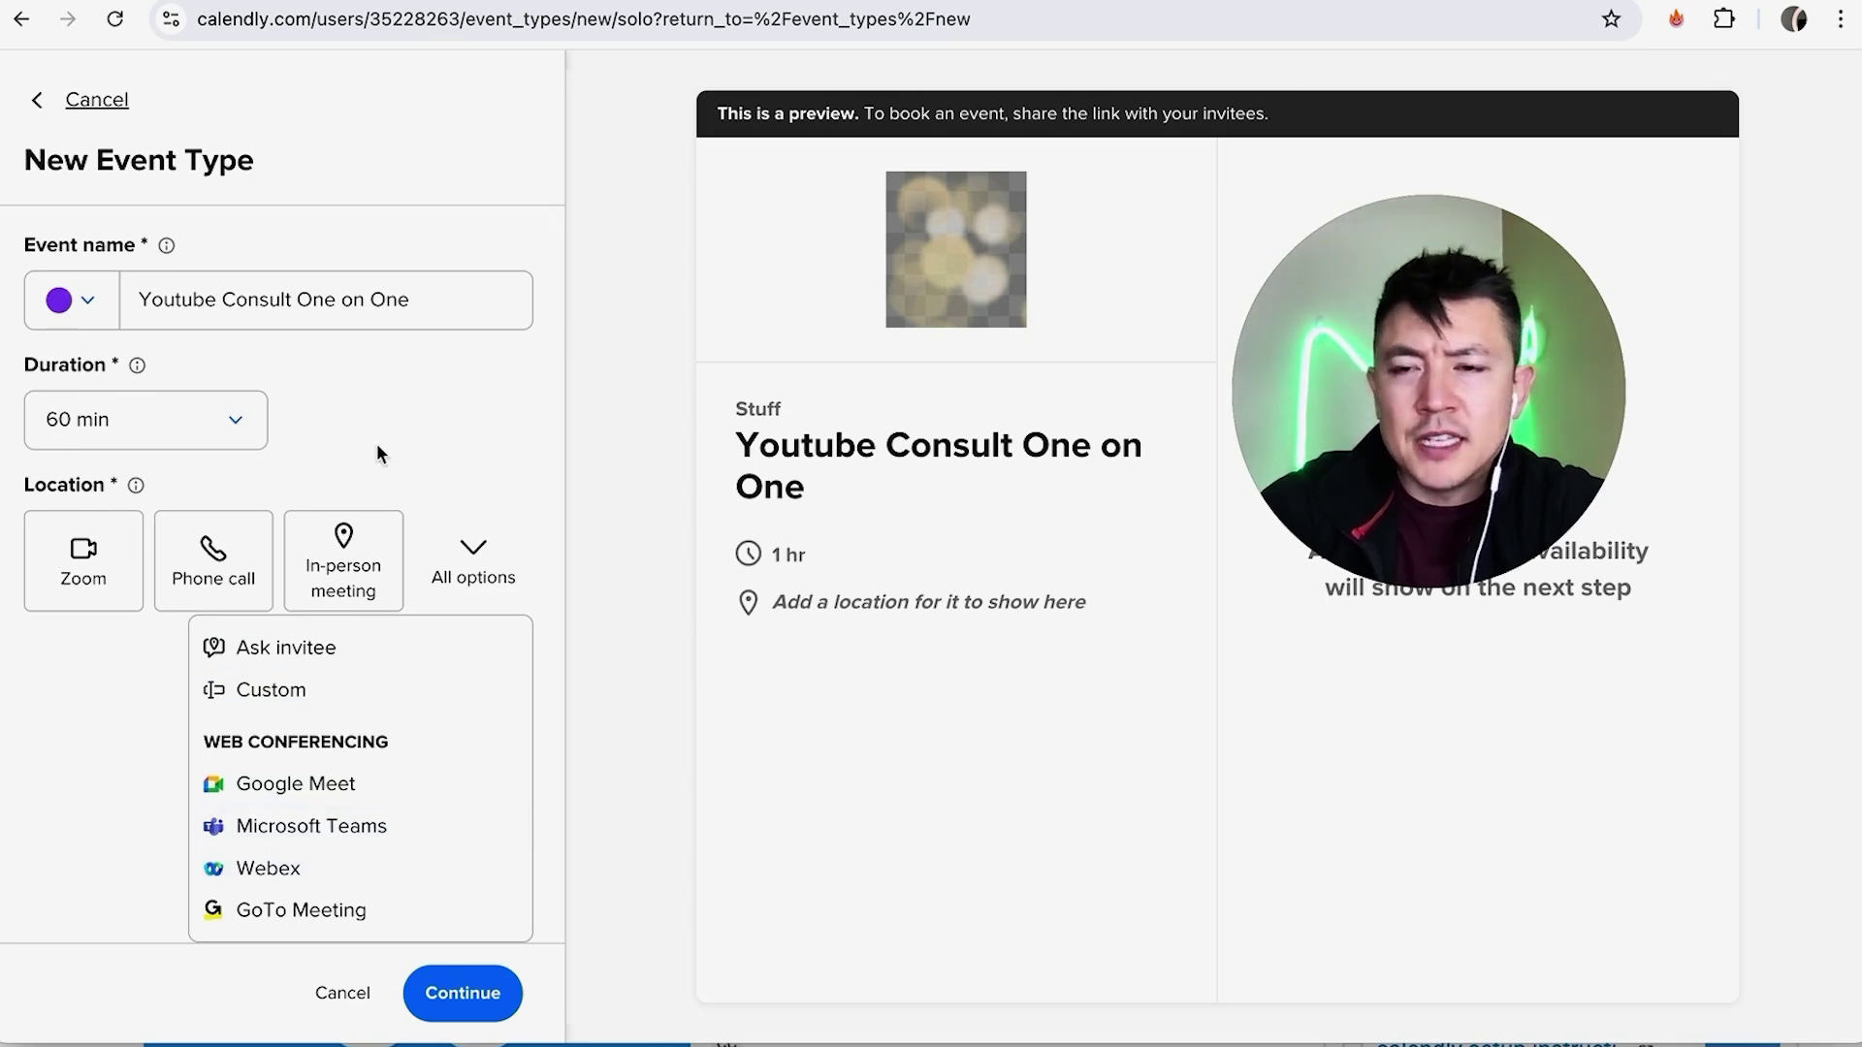
click(228, 551)
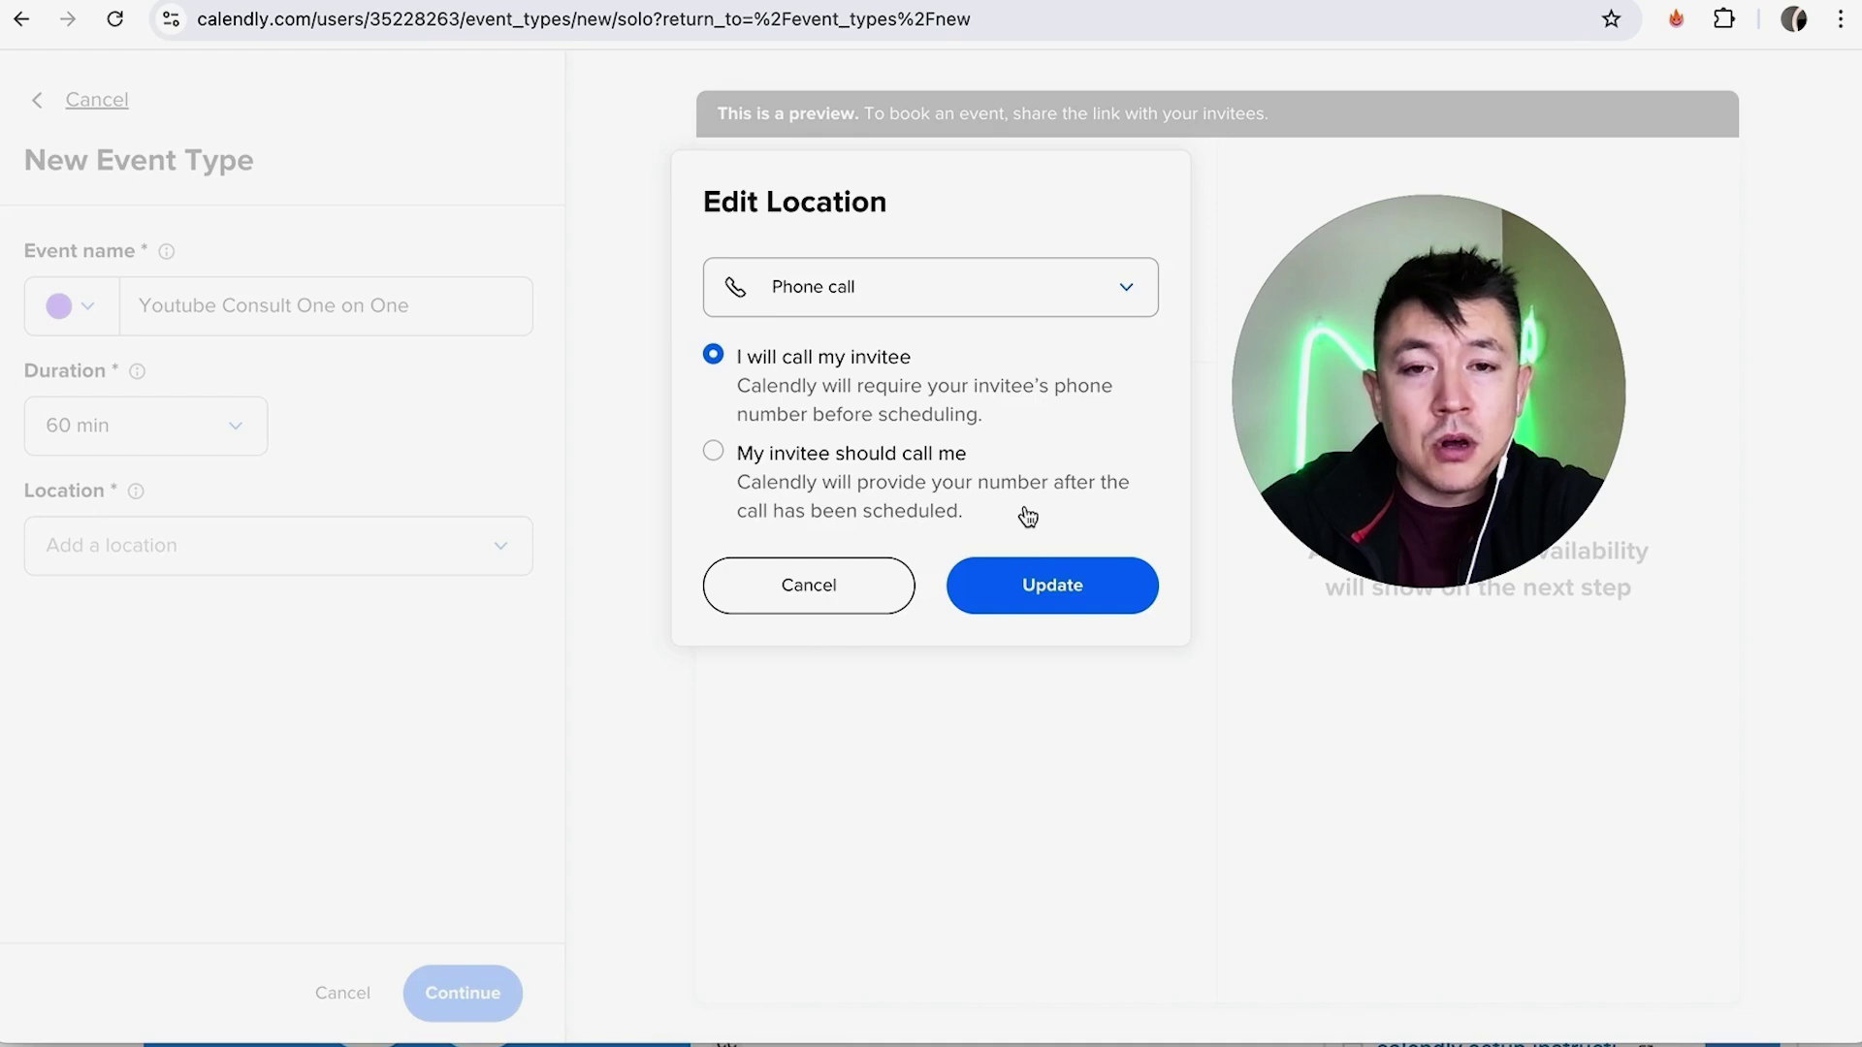
click(1034, 585)
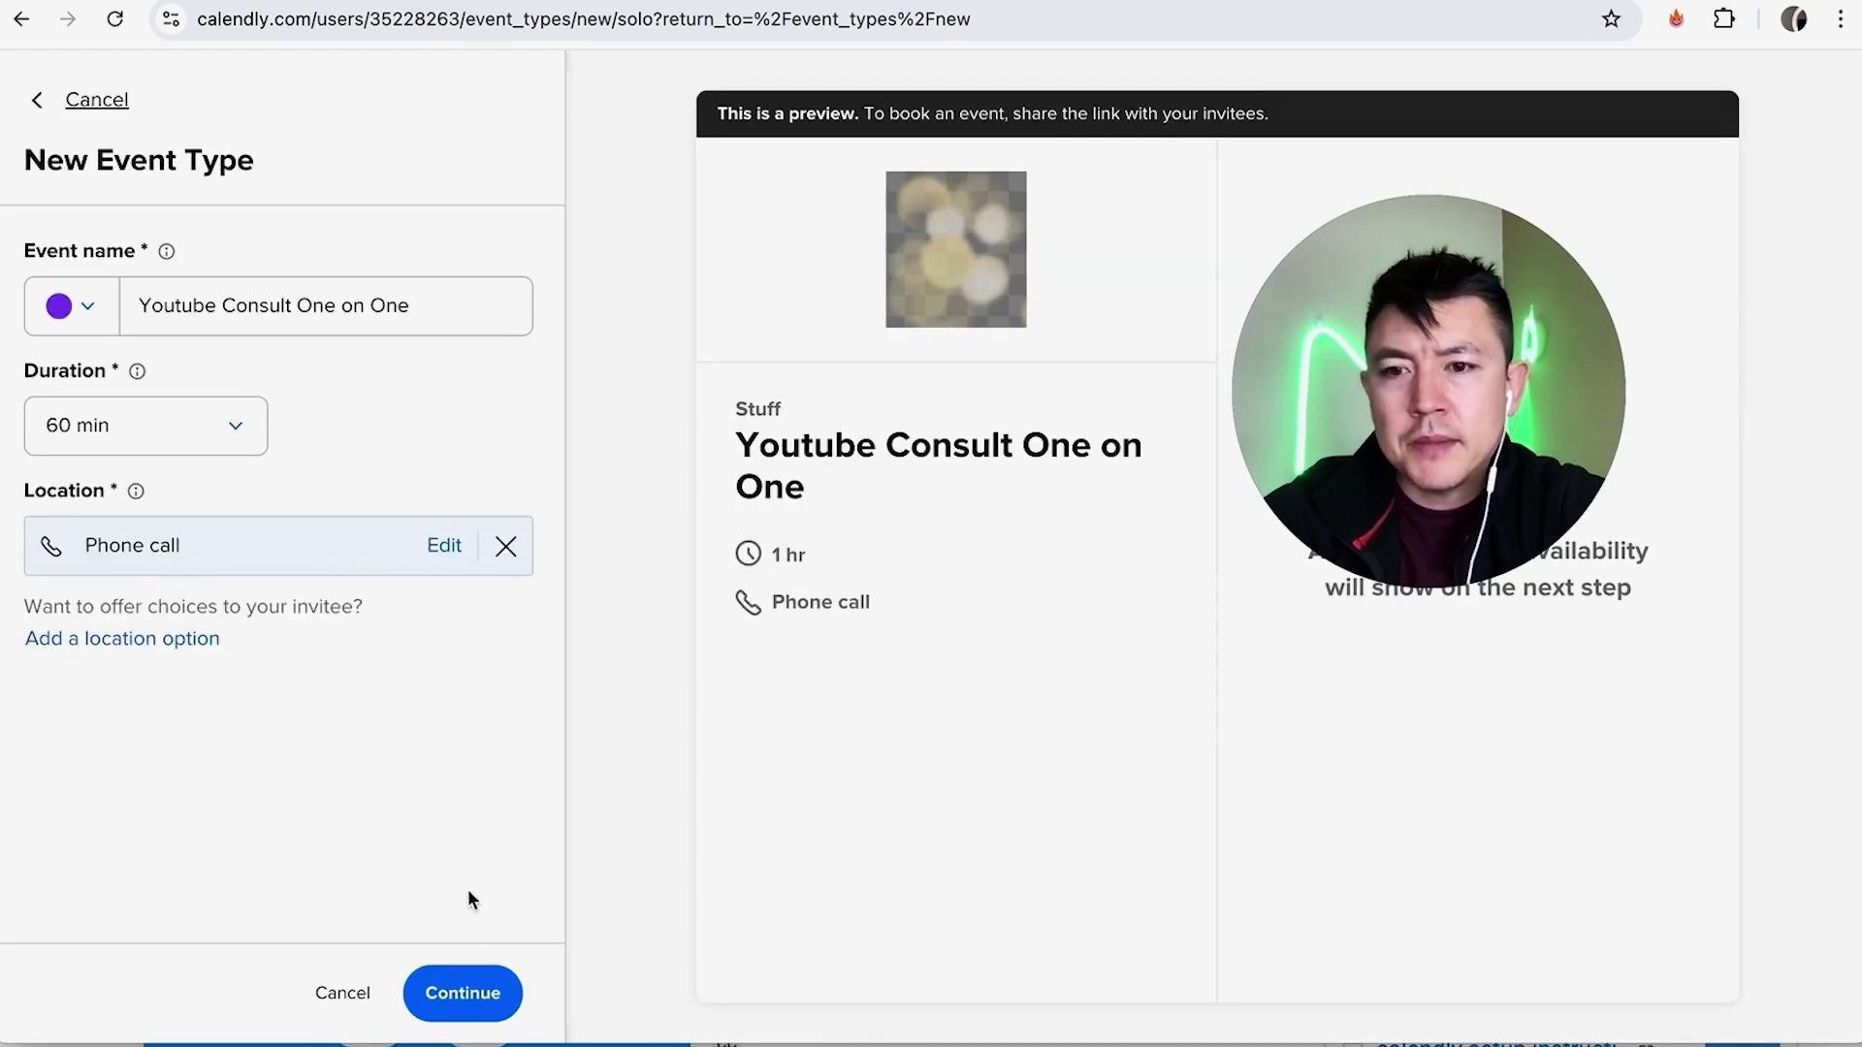
Step: Create the event type, then scroll its Booking page options down to Collect payment
click(436, 991)
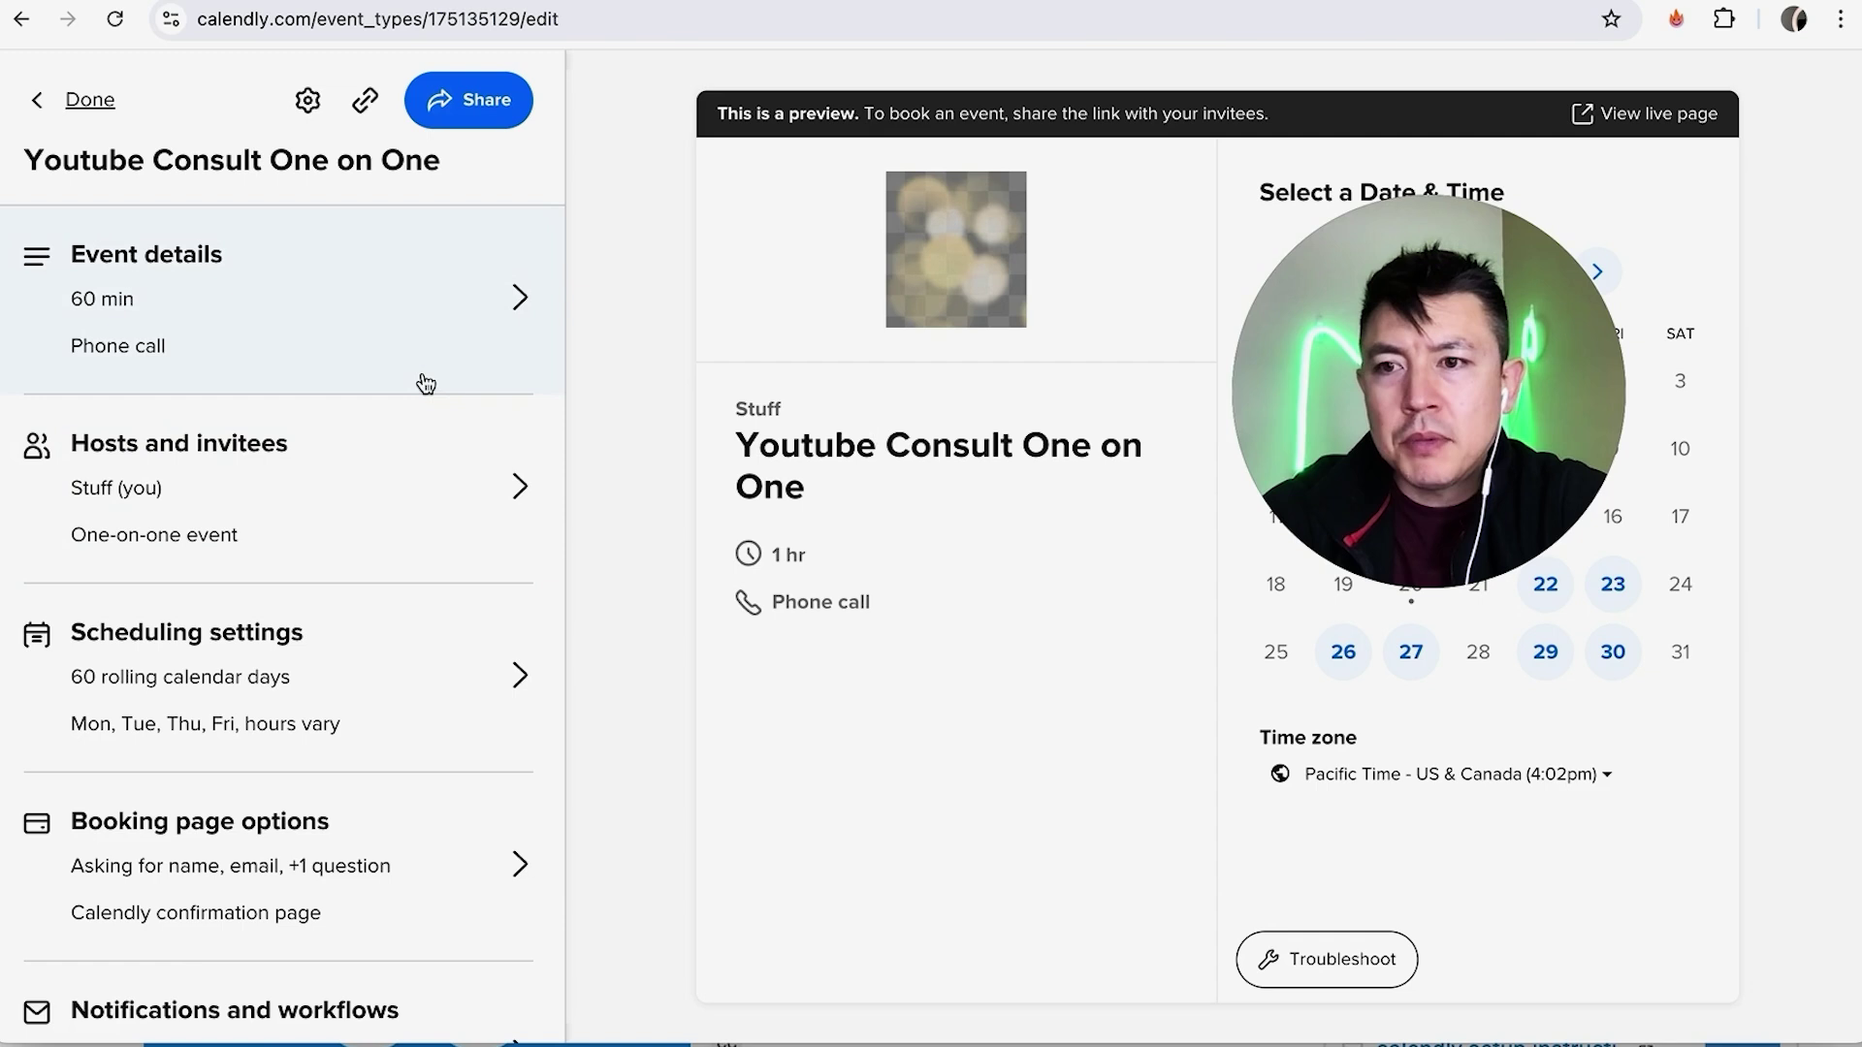
scroll(426, 385, down, 1)
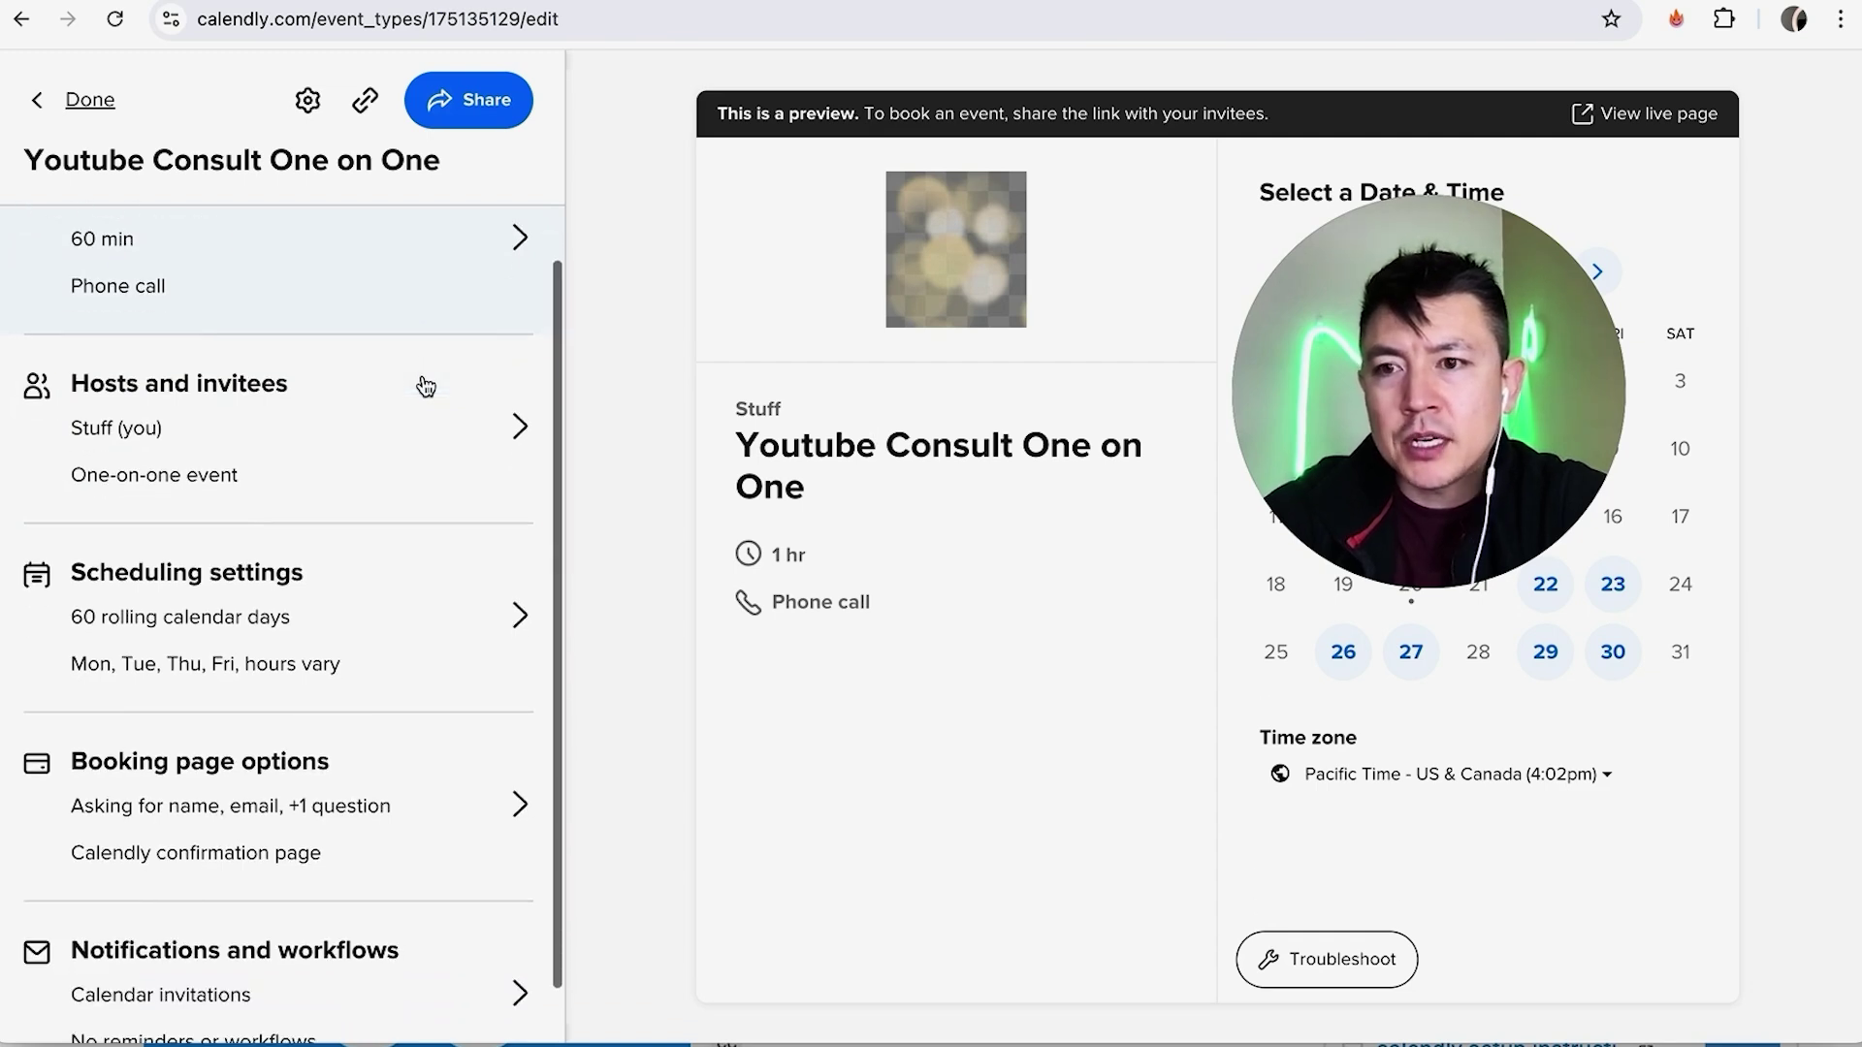
scroll(426, 385, down, 1)
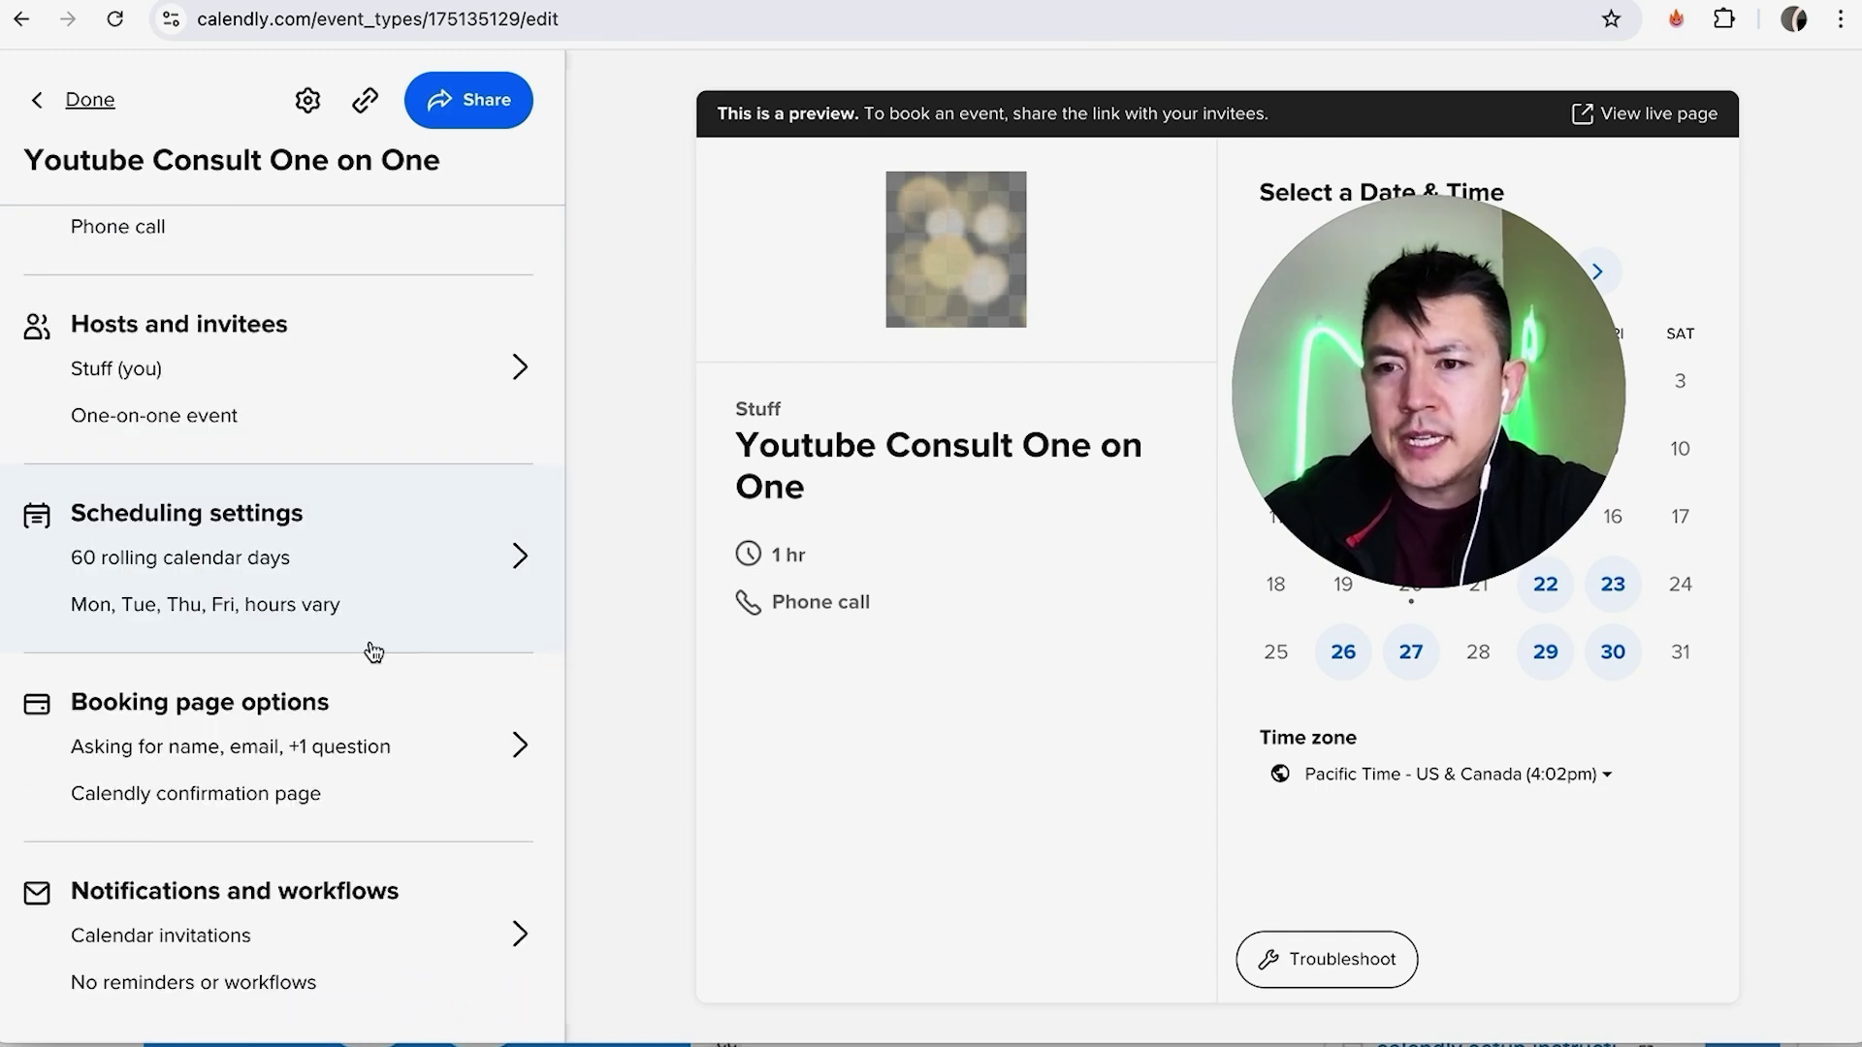
click(444, 757)
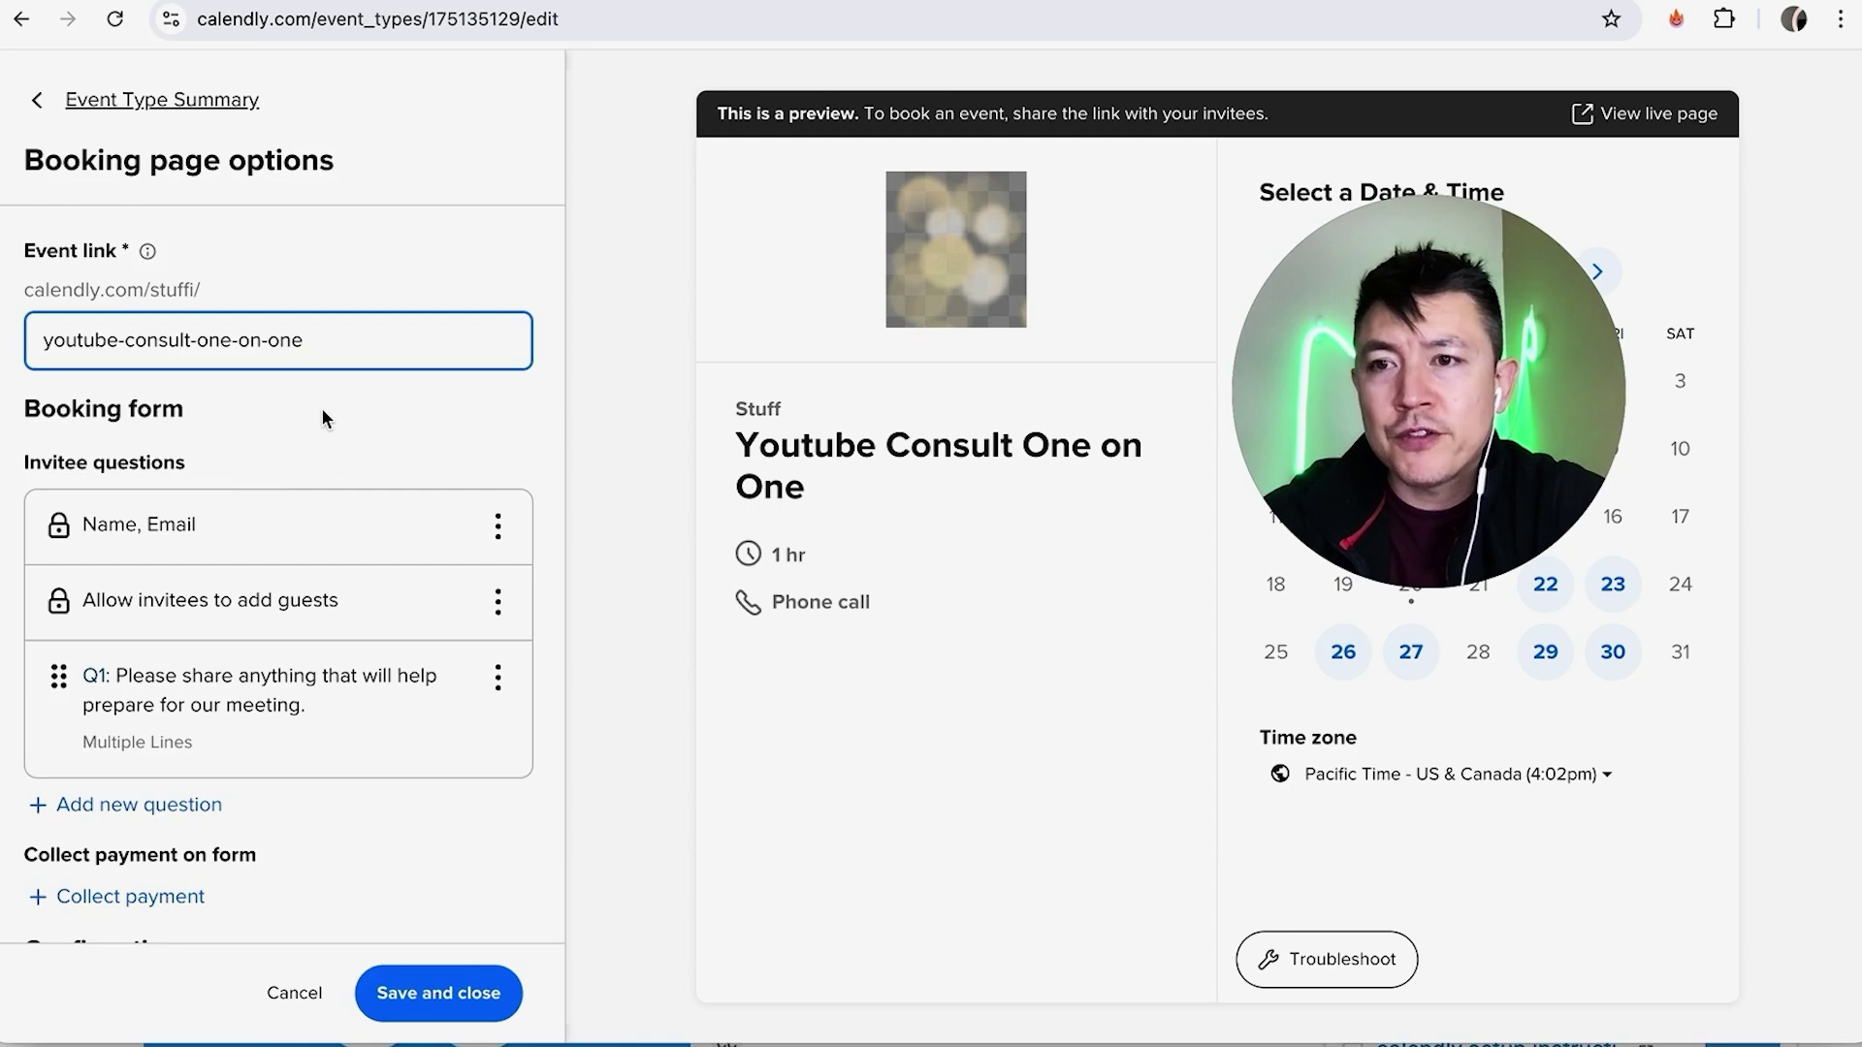
scroll(323, 416, down, 2)
scroll(323, 417, down, 3)
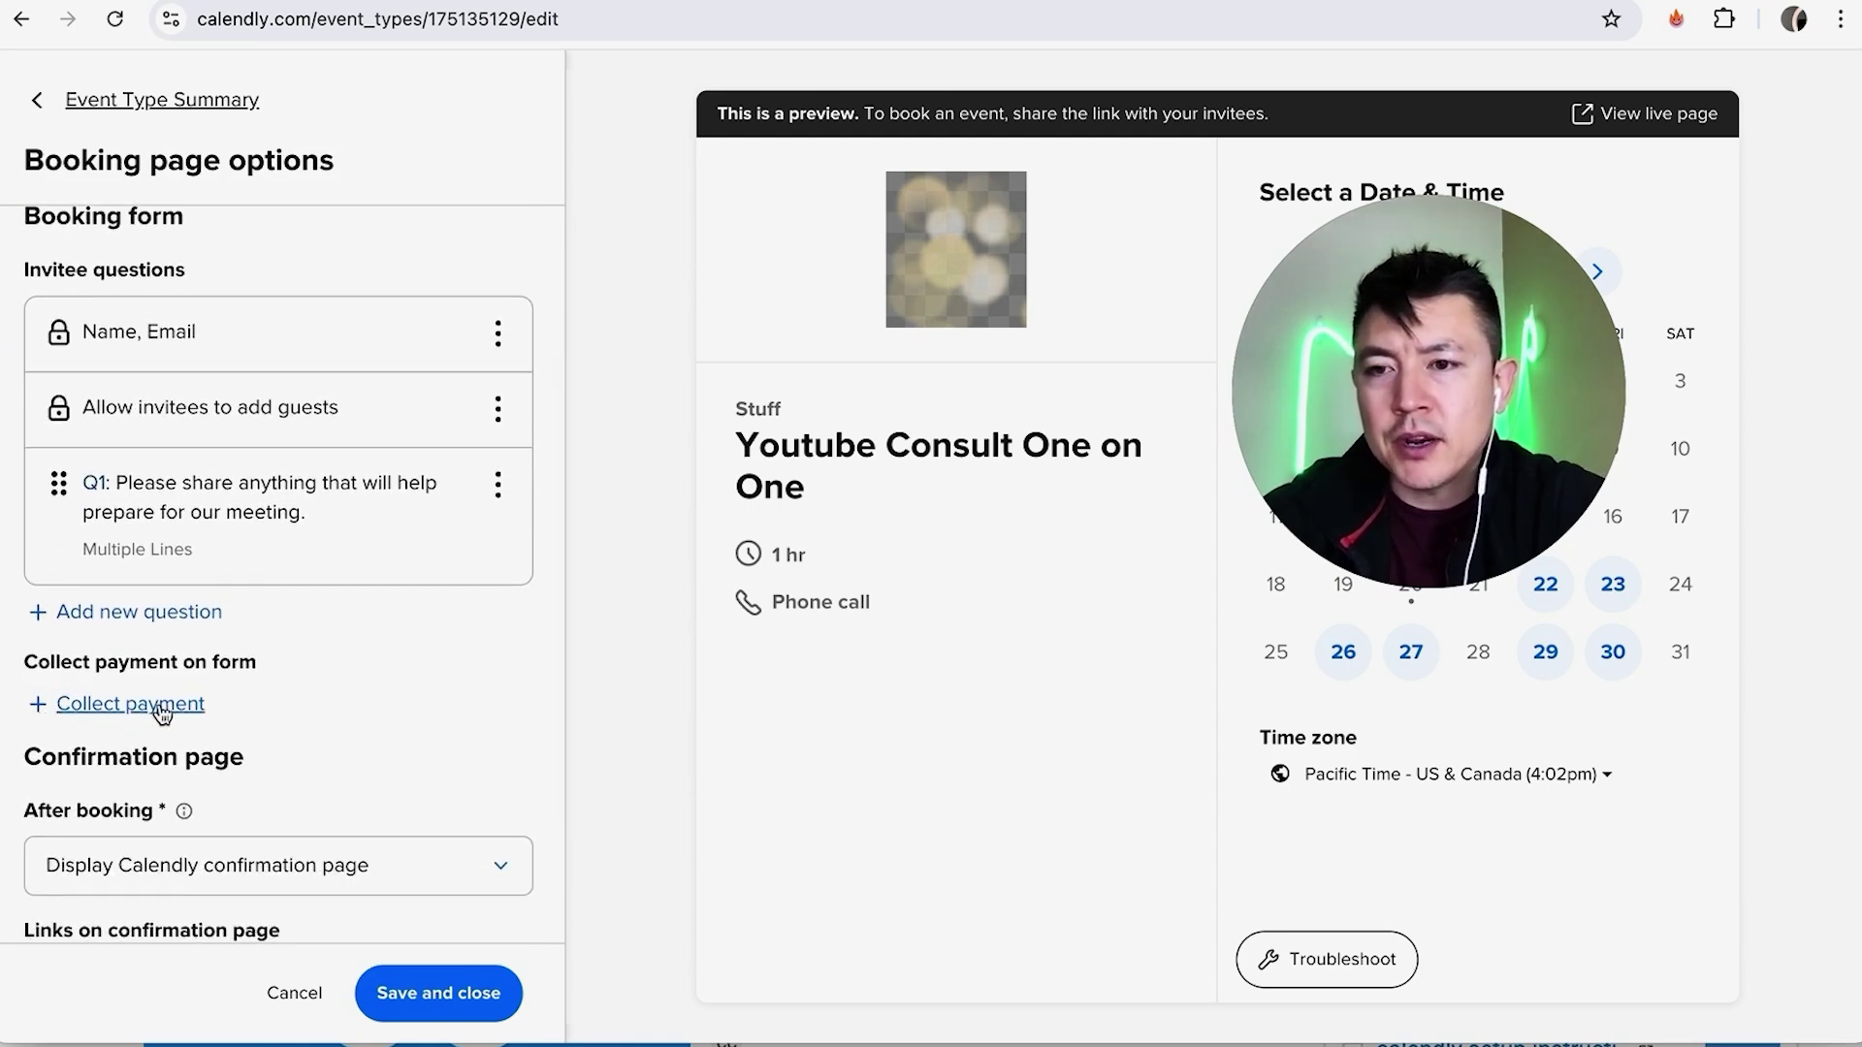
Step: Turn on payment collection through PayPal at a price of 500.25 USD
click(167, 715)
scroll(369, 671, down, 1)
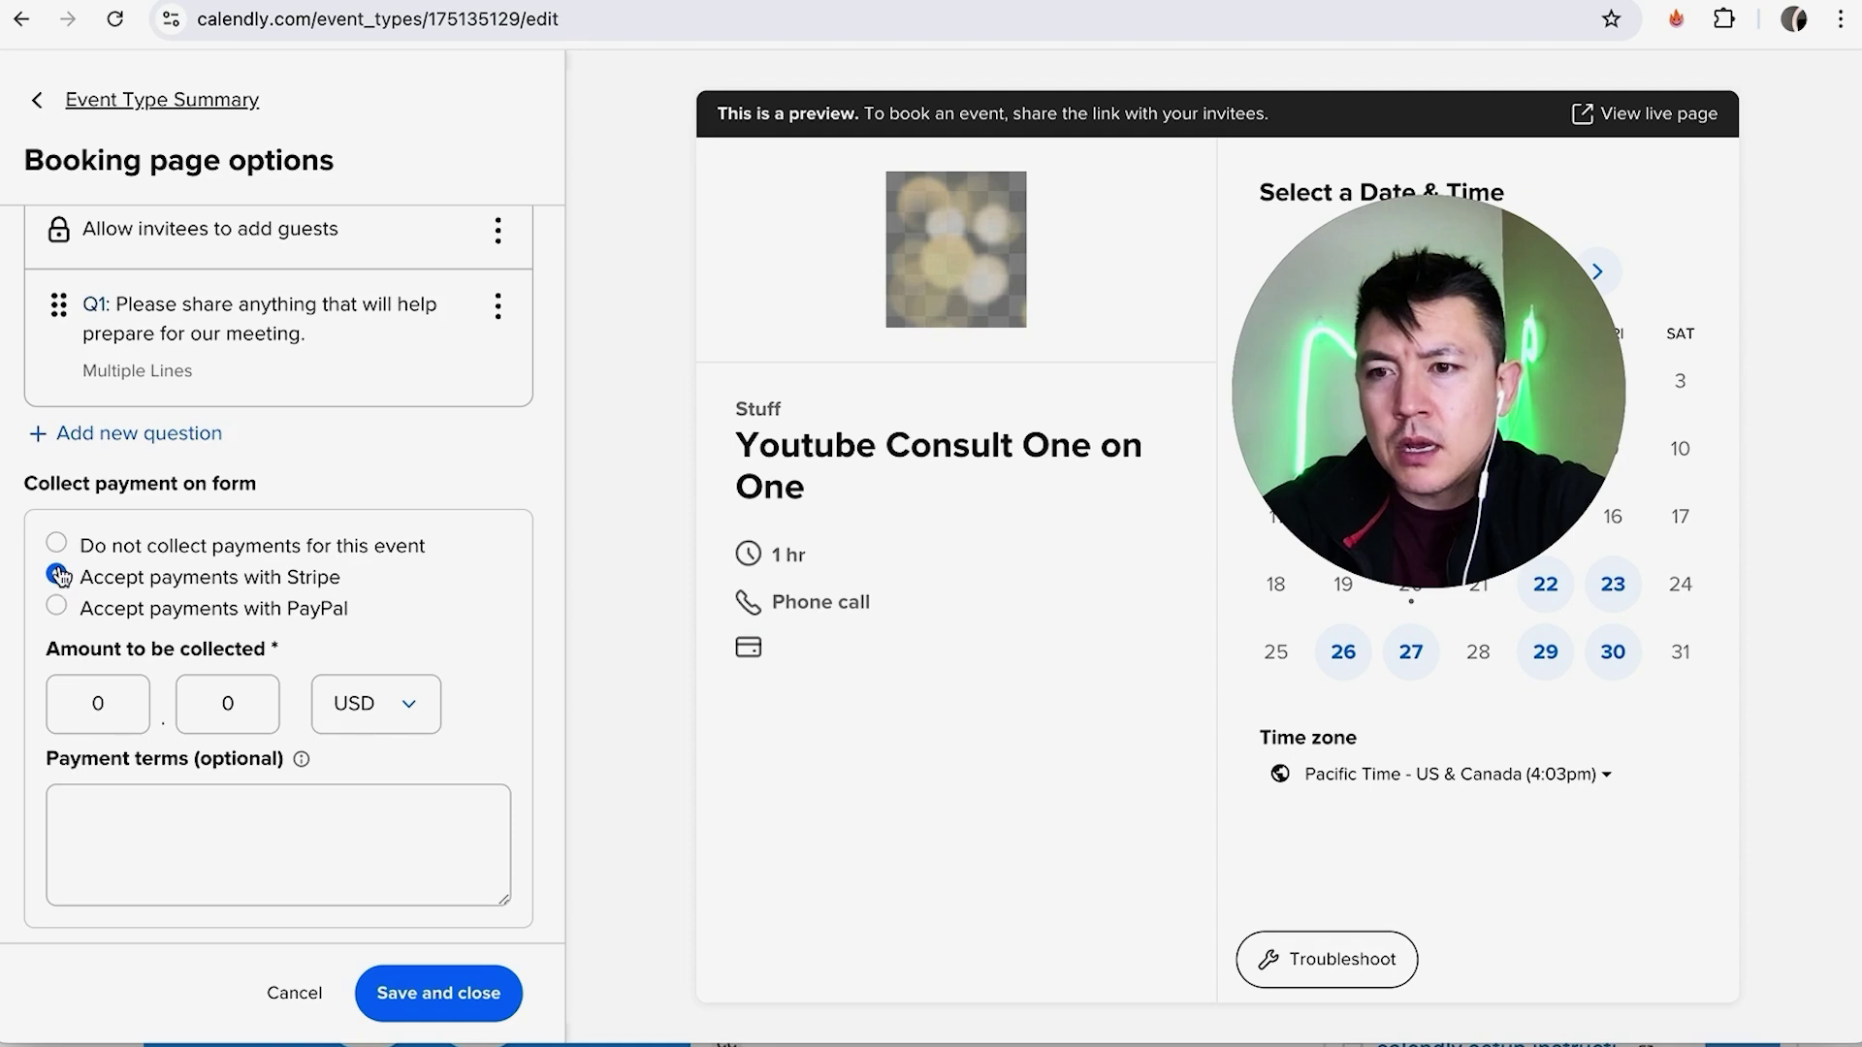
click(58, 607)
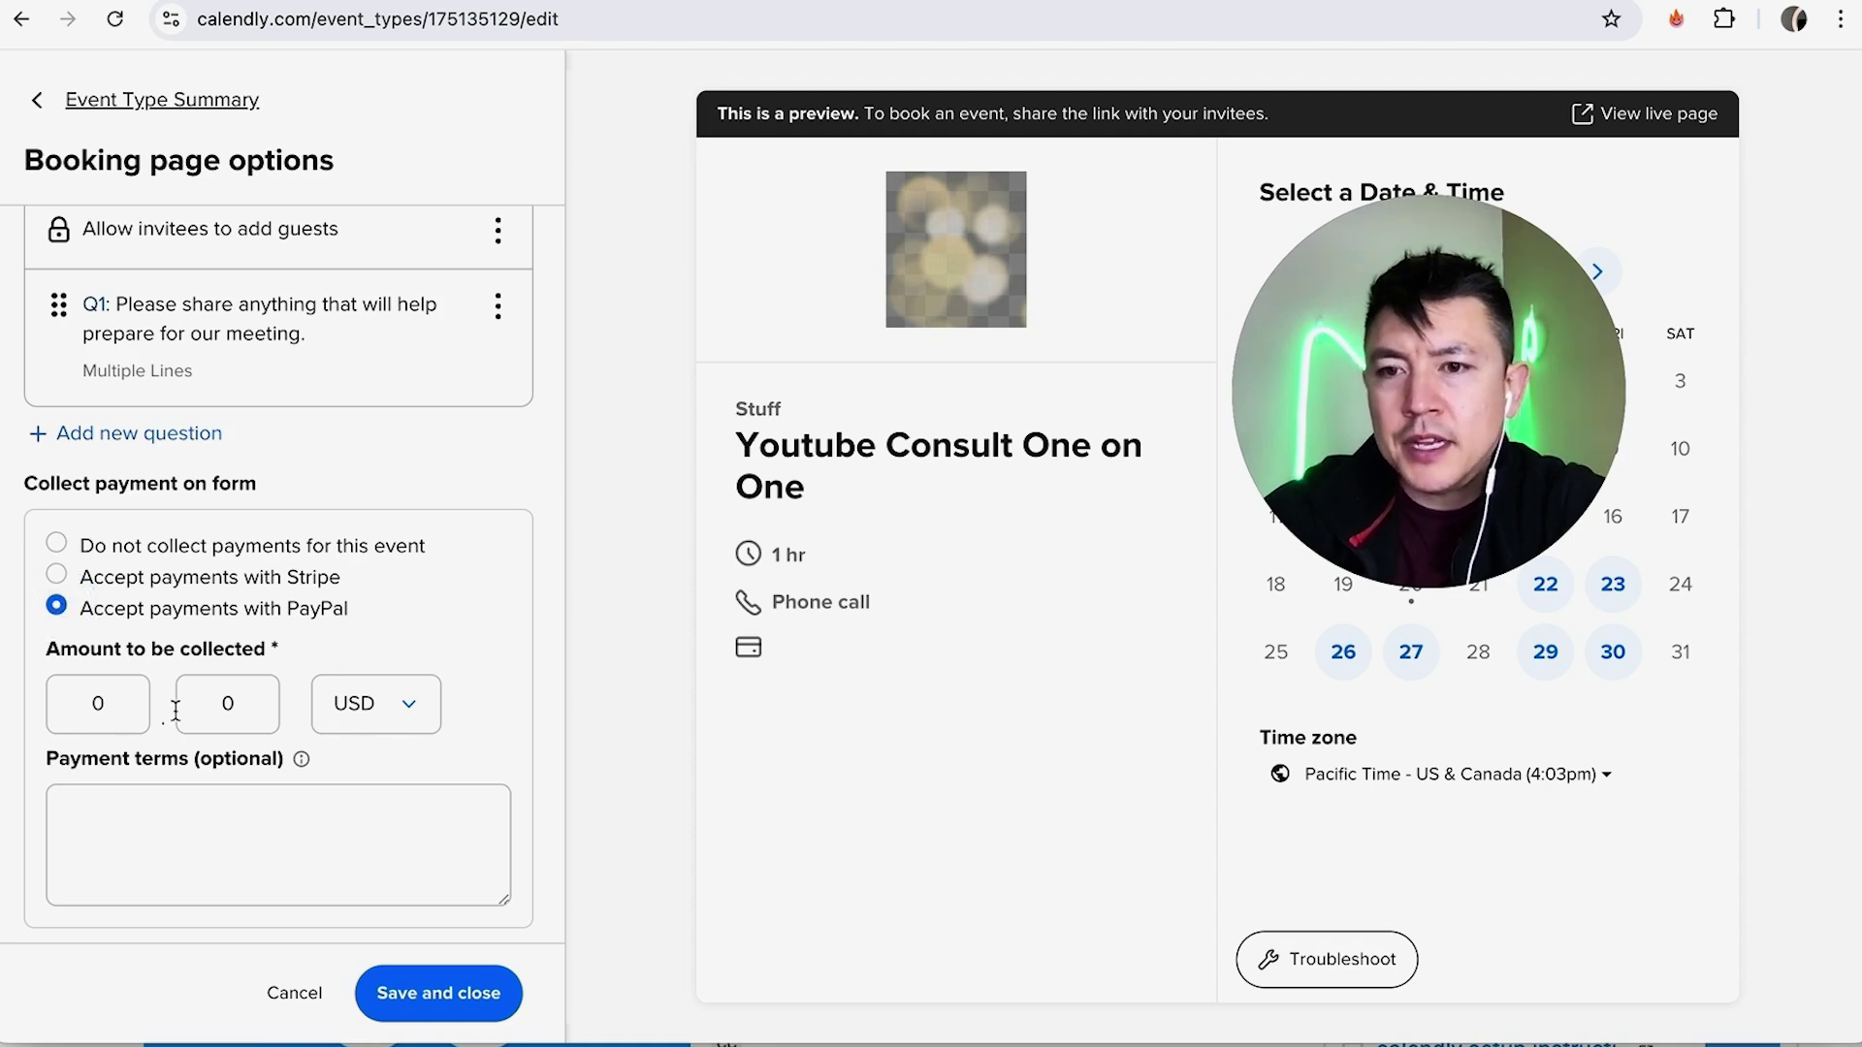
click(104, 717)
text(500)
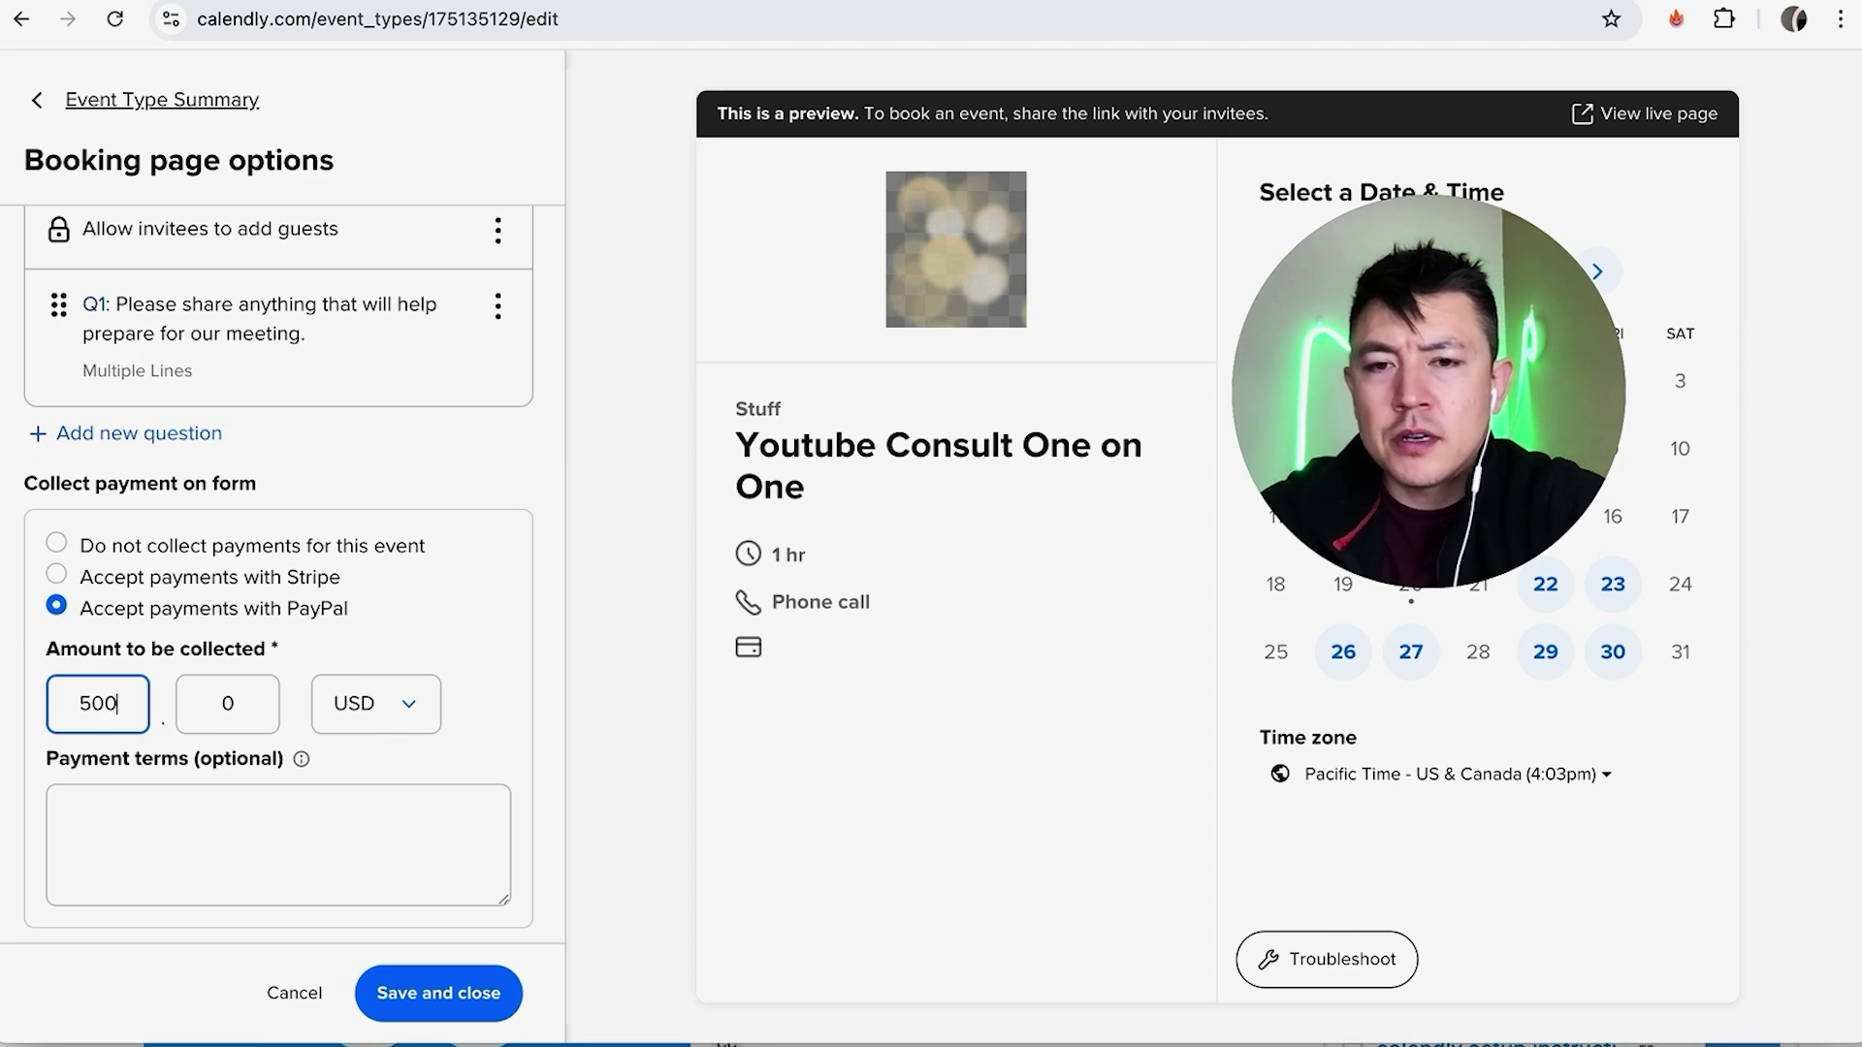
click(245, 696)
text(50)
double_click(246, 697)
text(25)
click(731, 621)
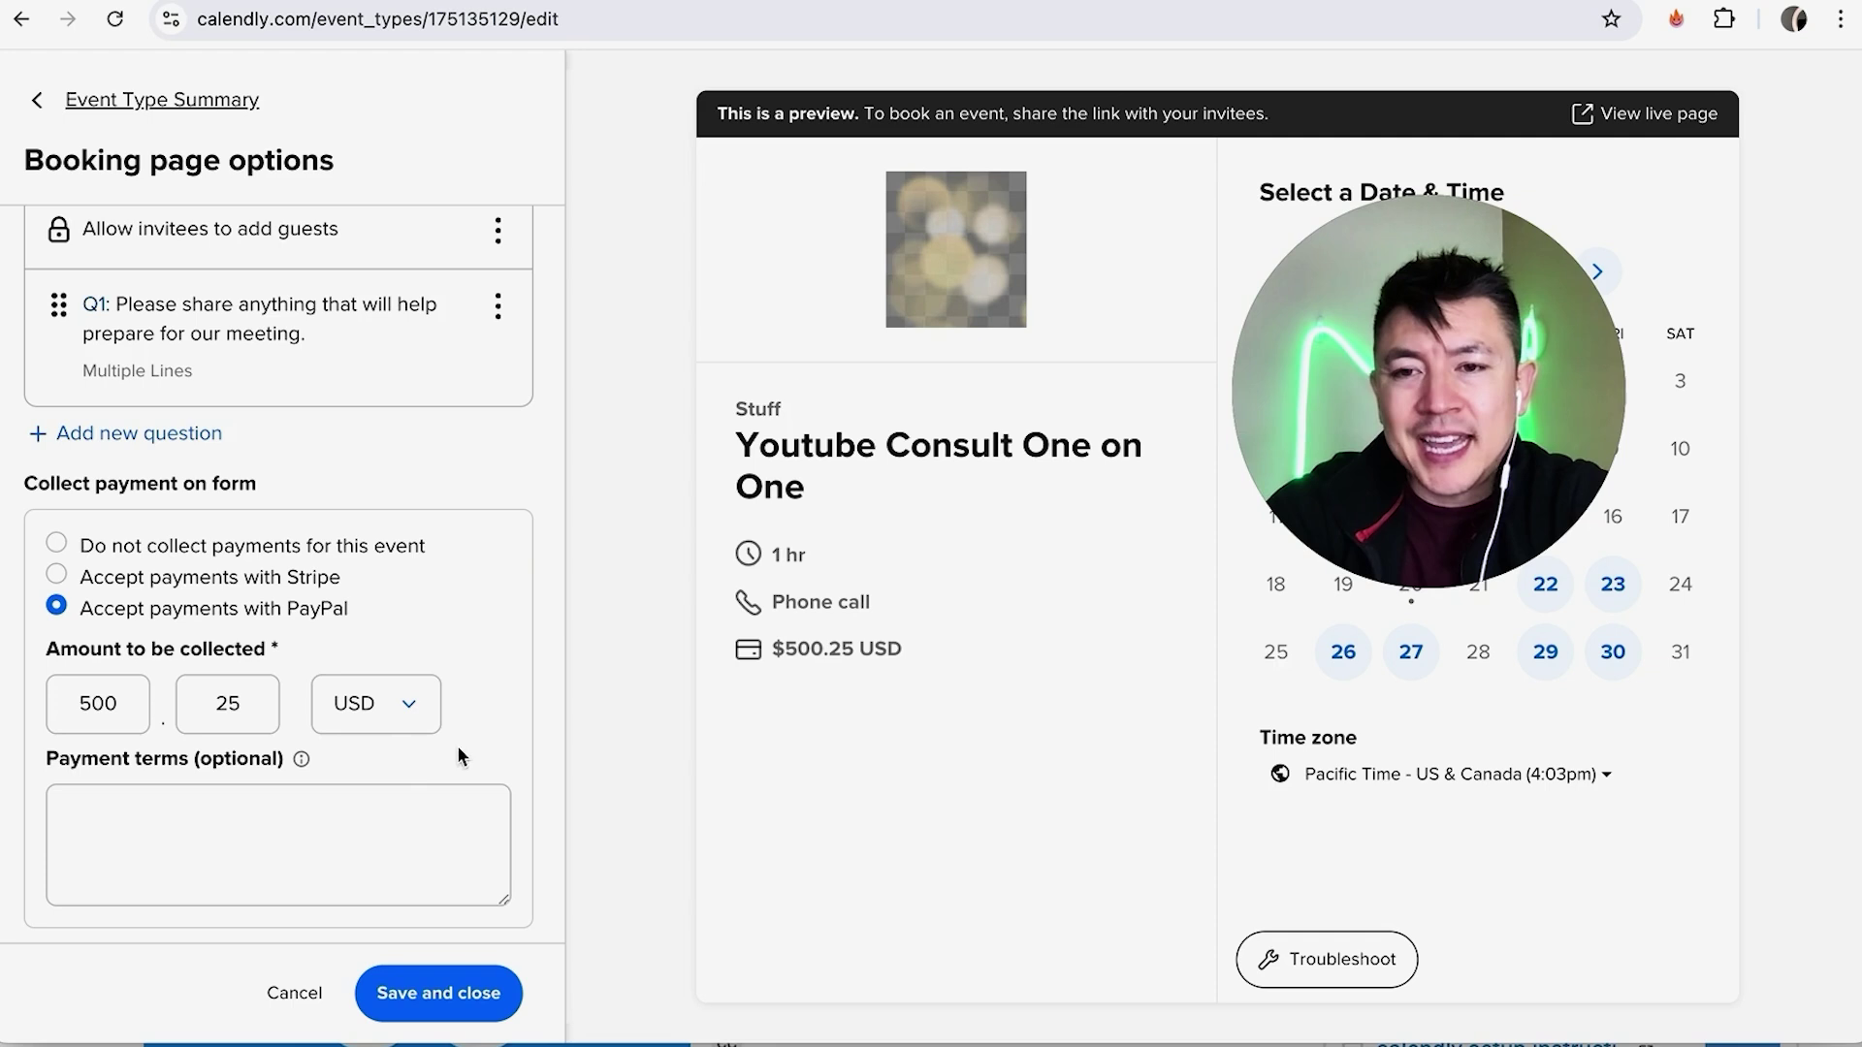
Step: Add payment terms 'NO REFUNDS IF NOT CANCELED WITHIN 24 HOURS OF APPOINTMENT TIME.' and save
click(265, 807)
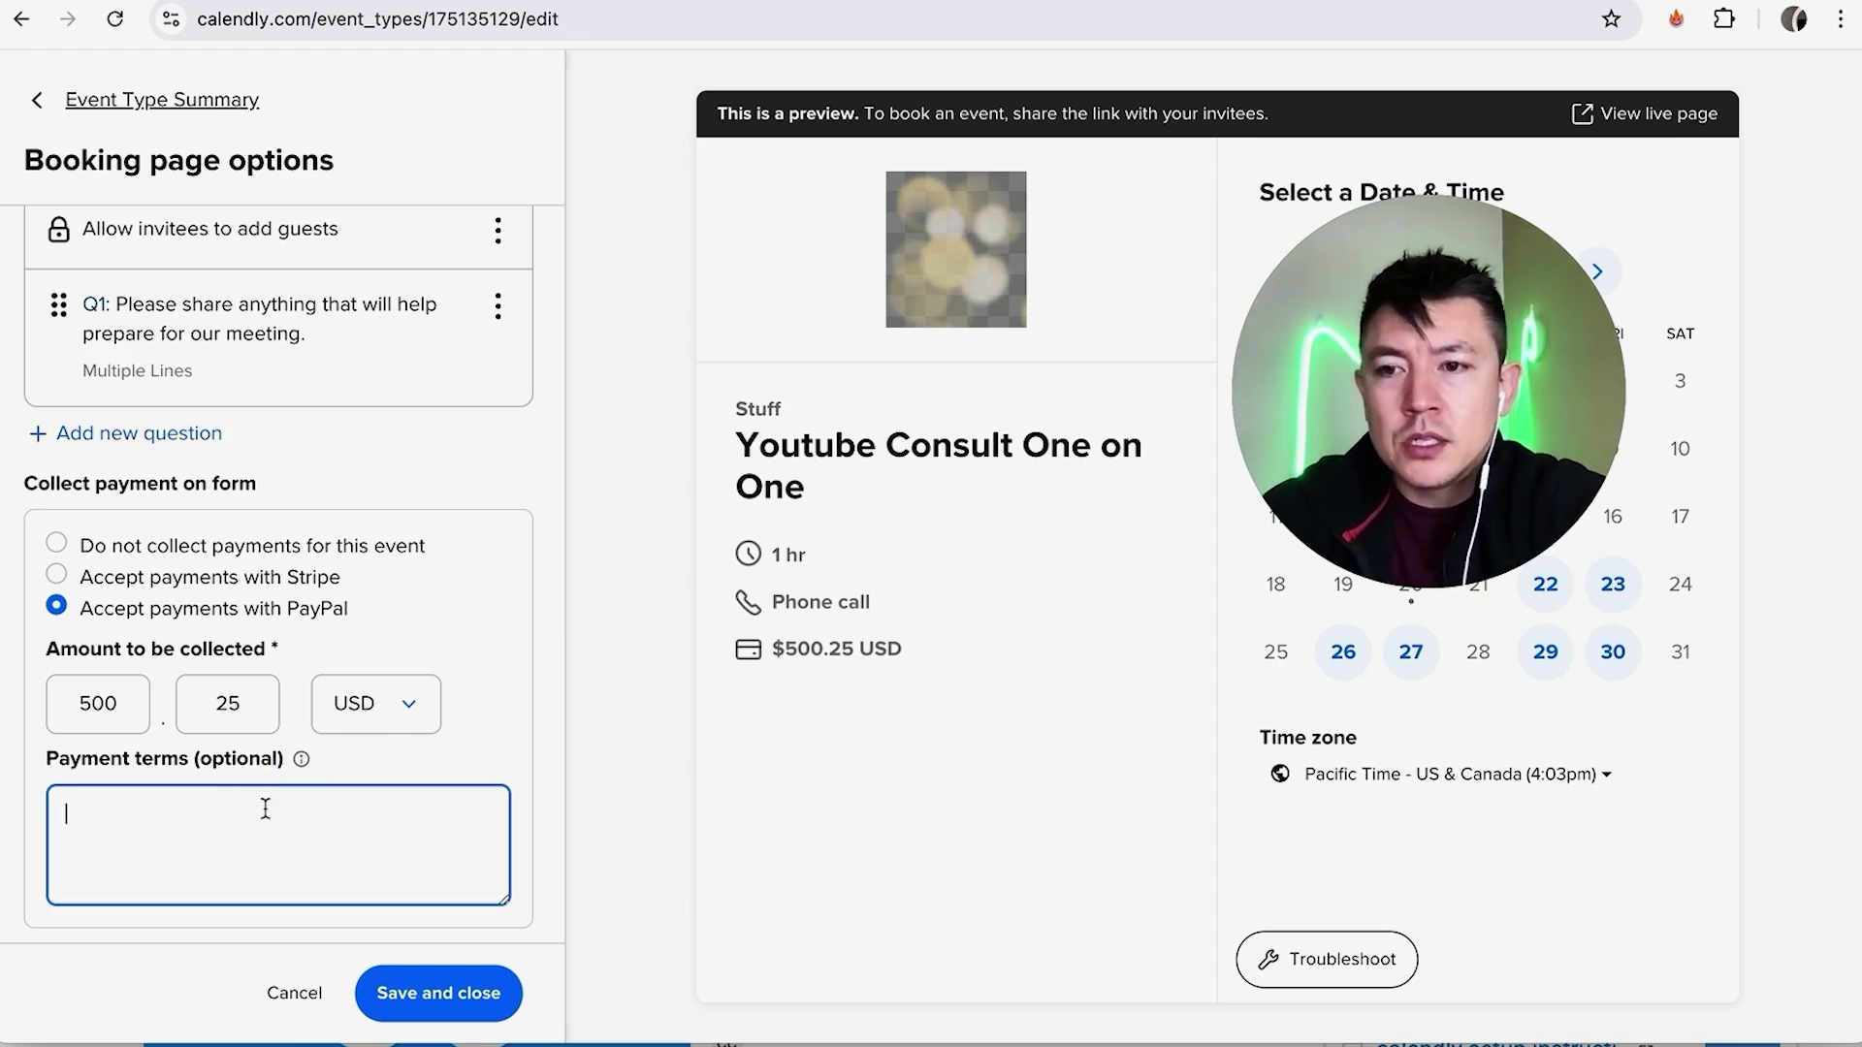
key(Caps_Lock)
text(NO REFUNDS IF )
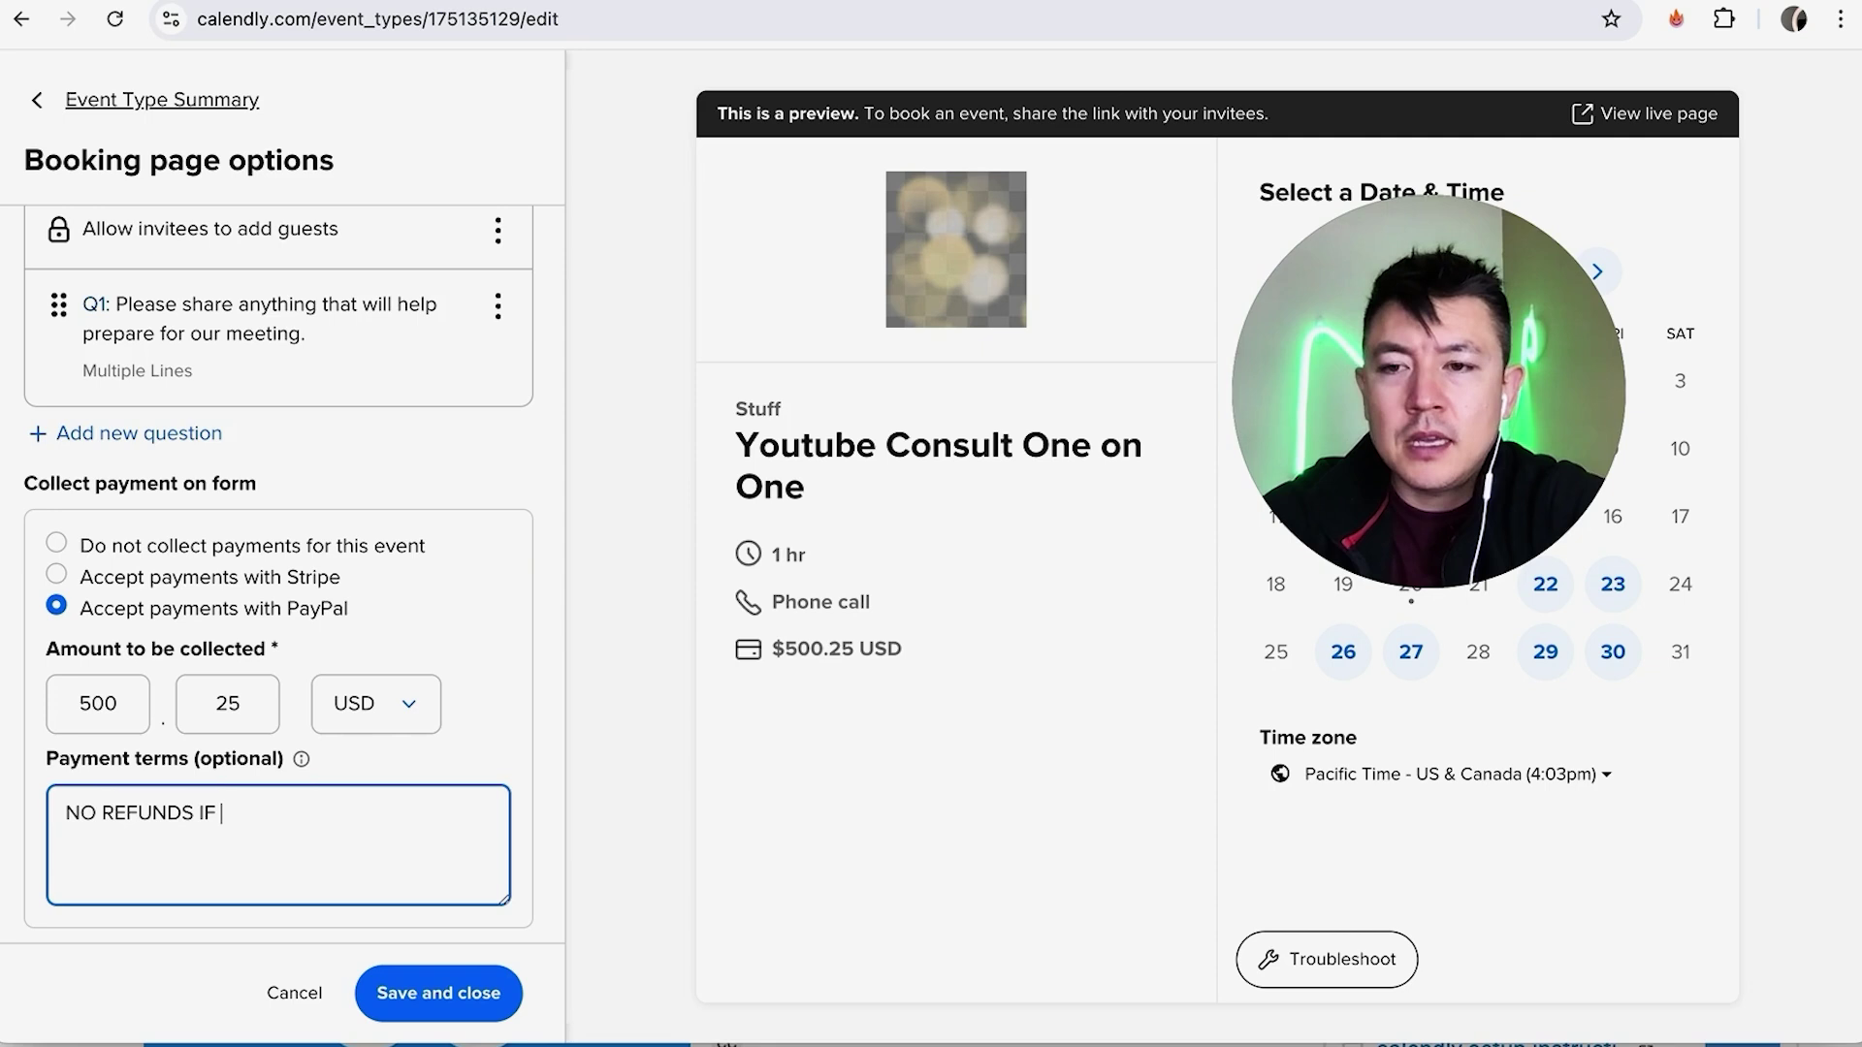
text(NOT CANCELED WITHIN 2)
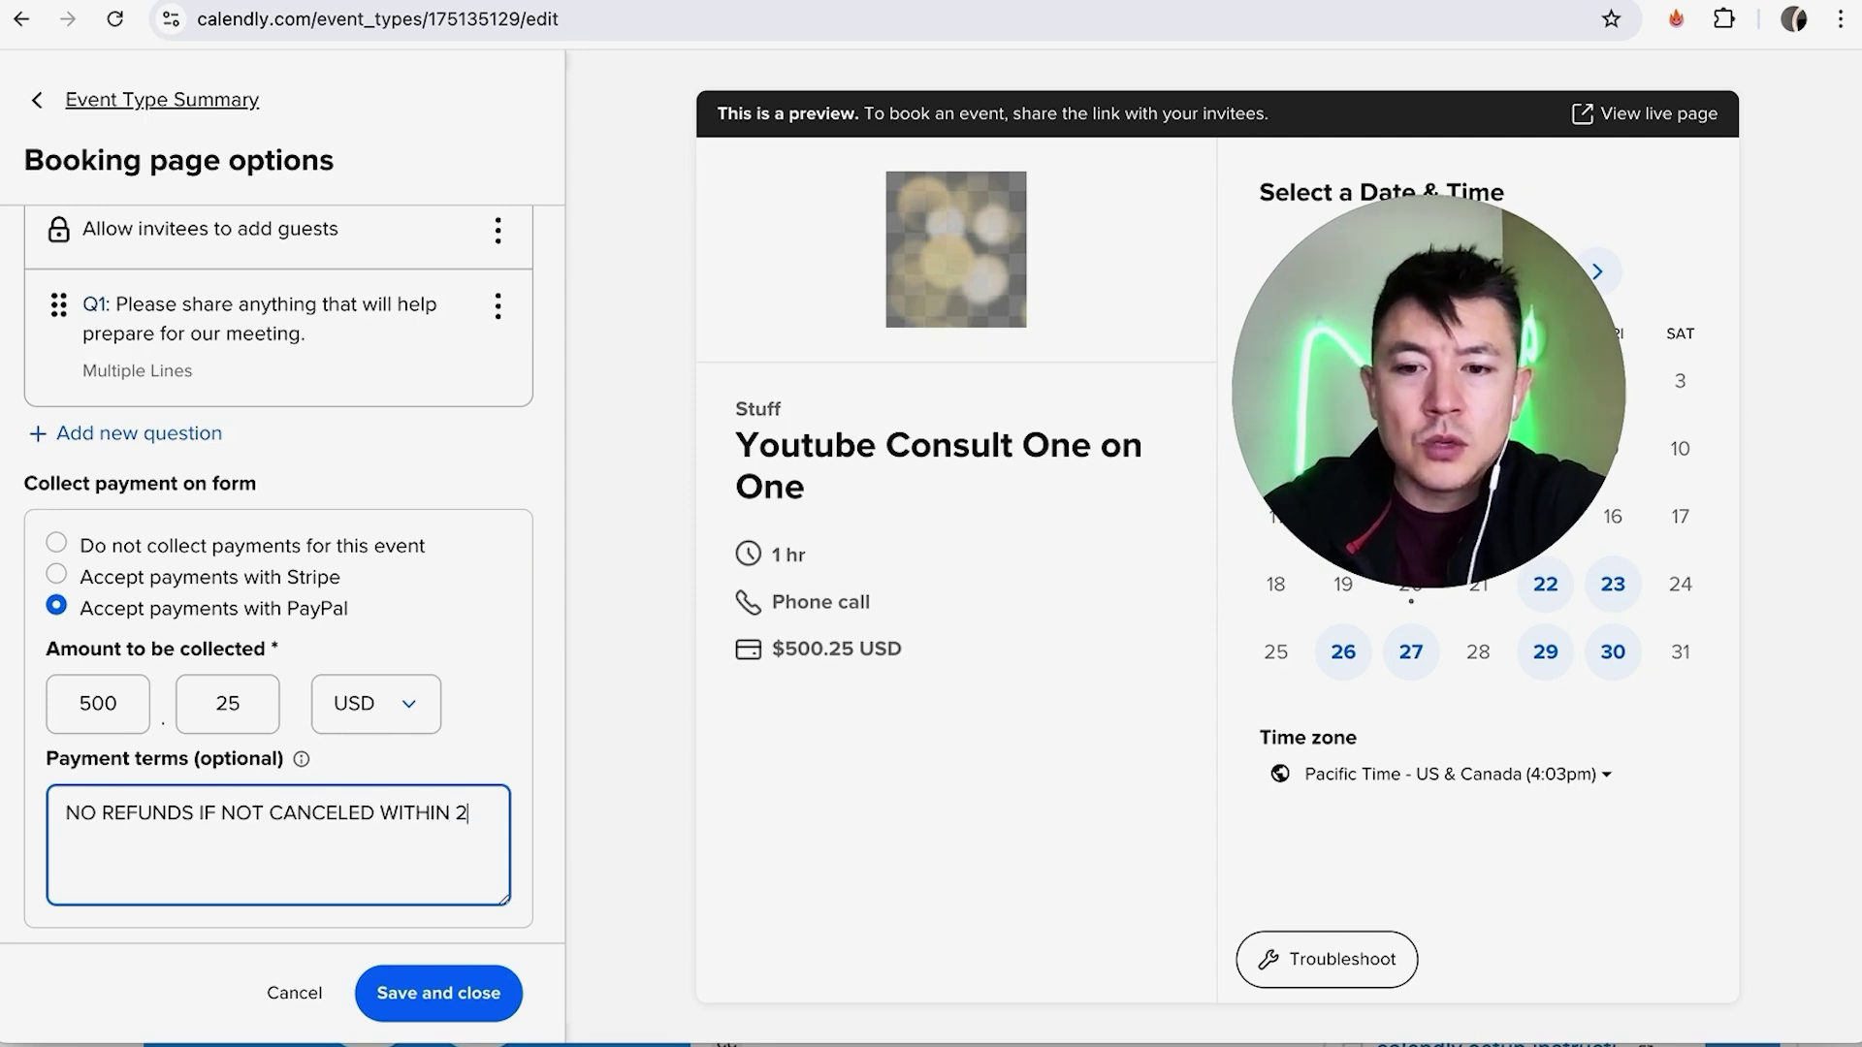
text(4 HOURS OF APPOINTMENT TIME.)
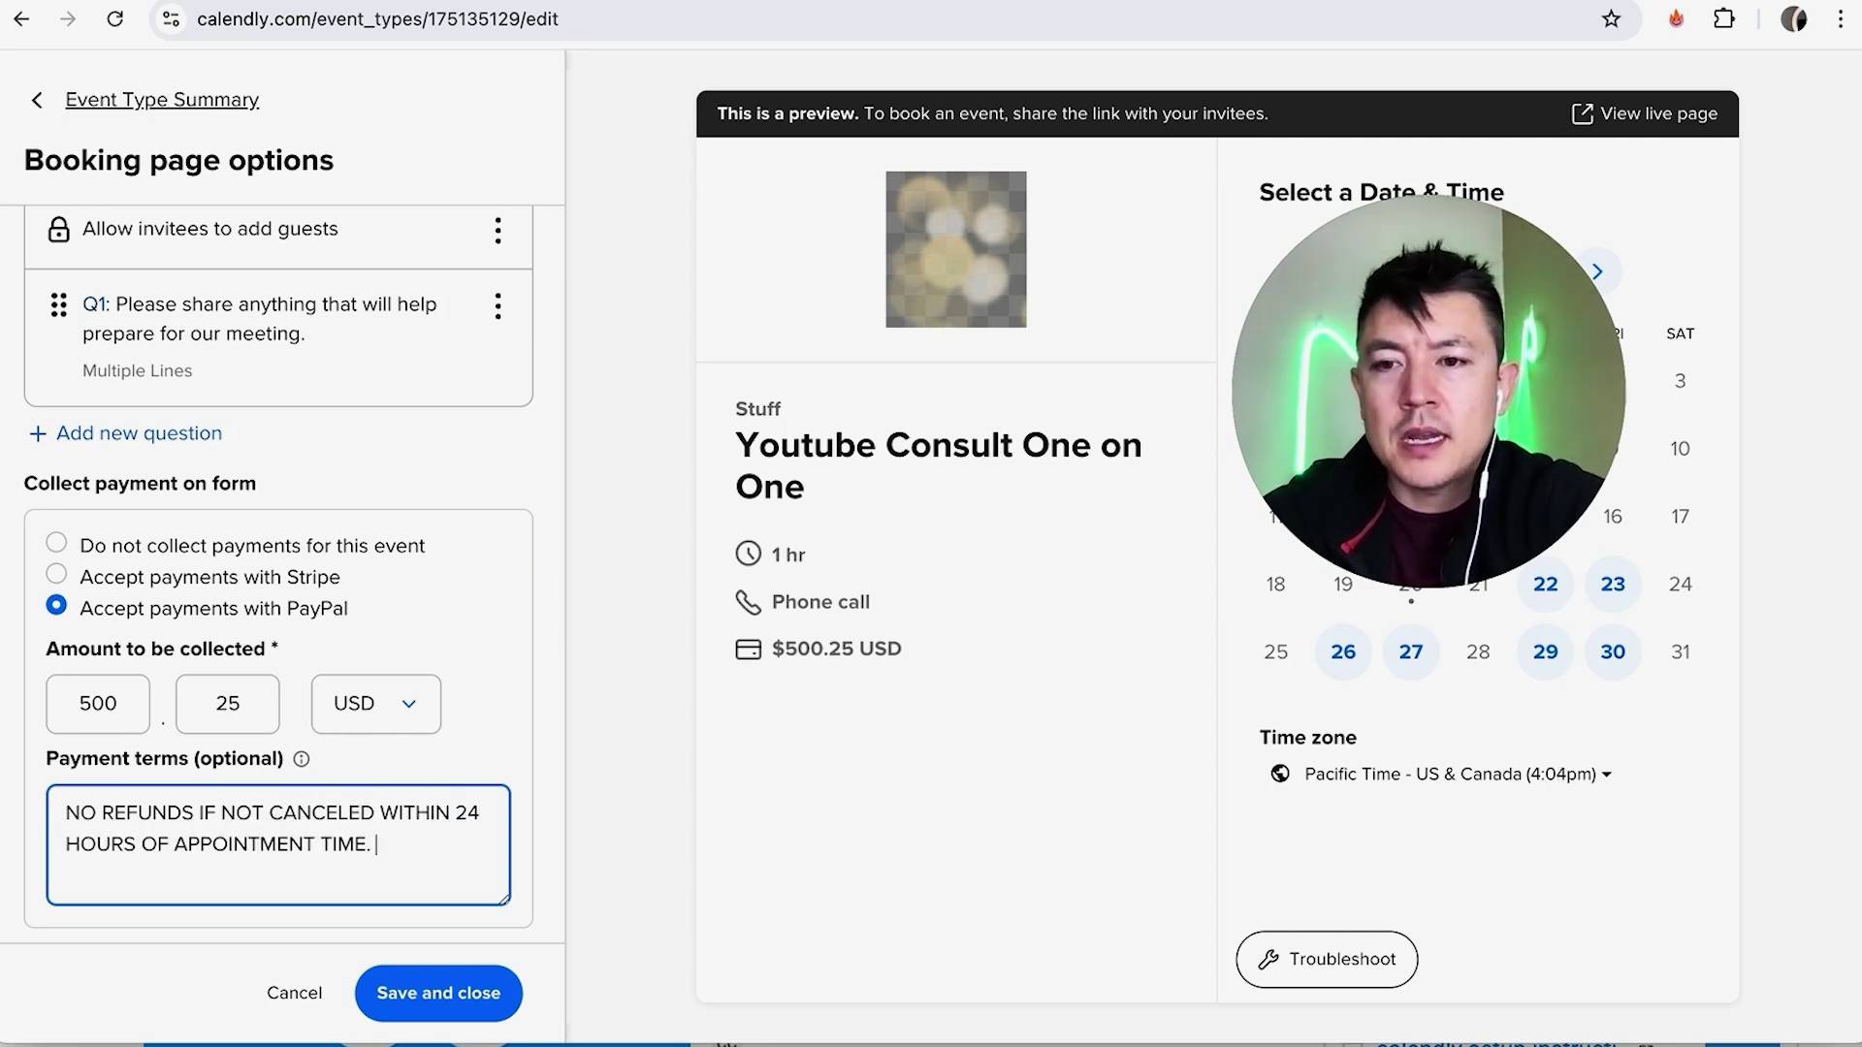
scroll(494, 707, up, 4)
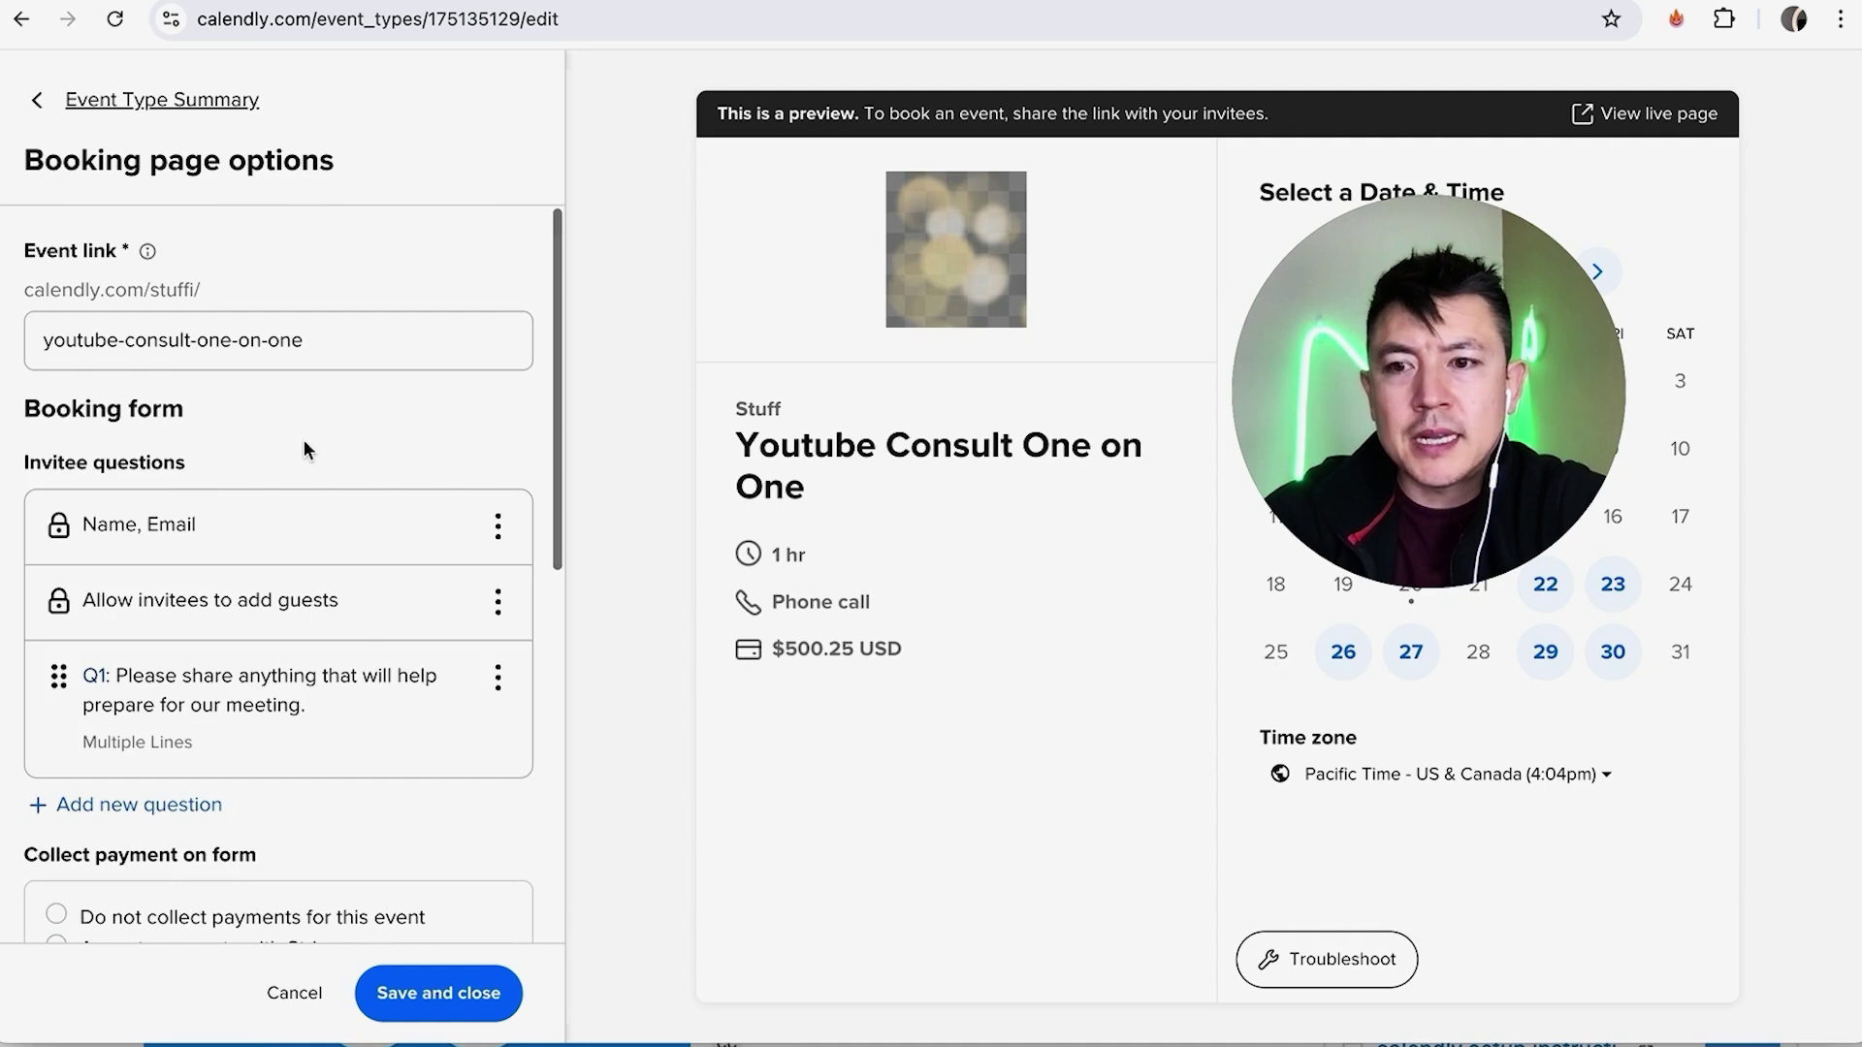
click(482, 989)
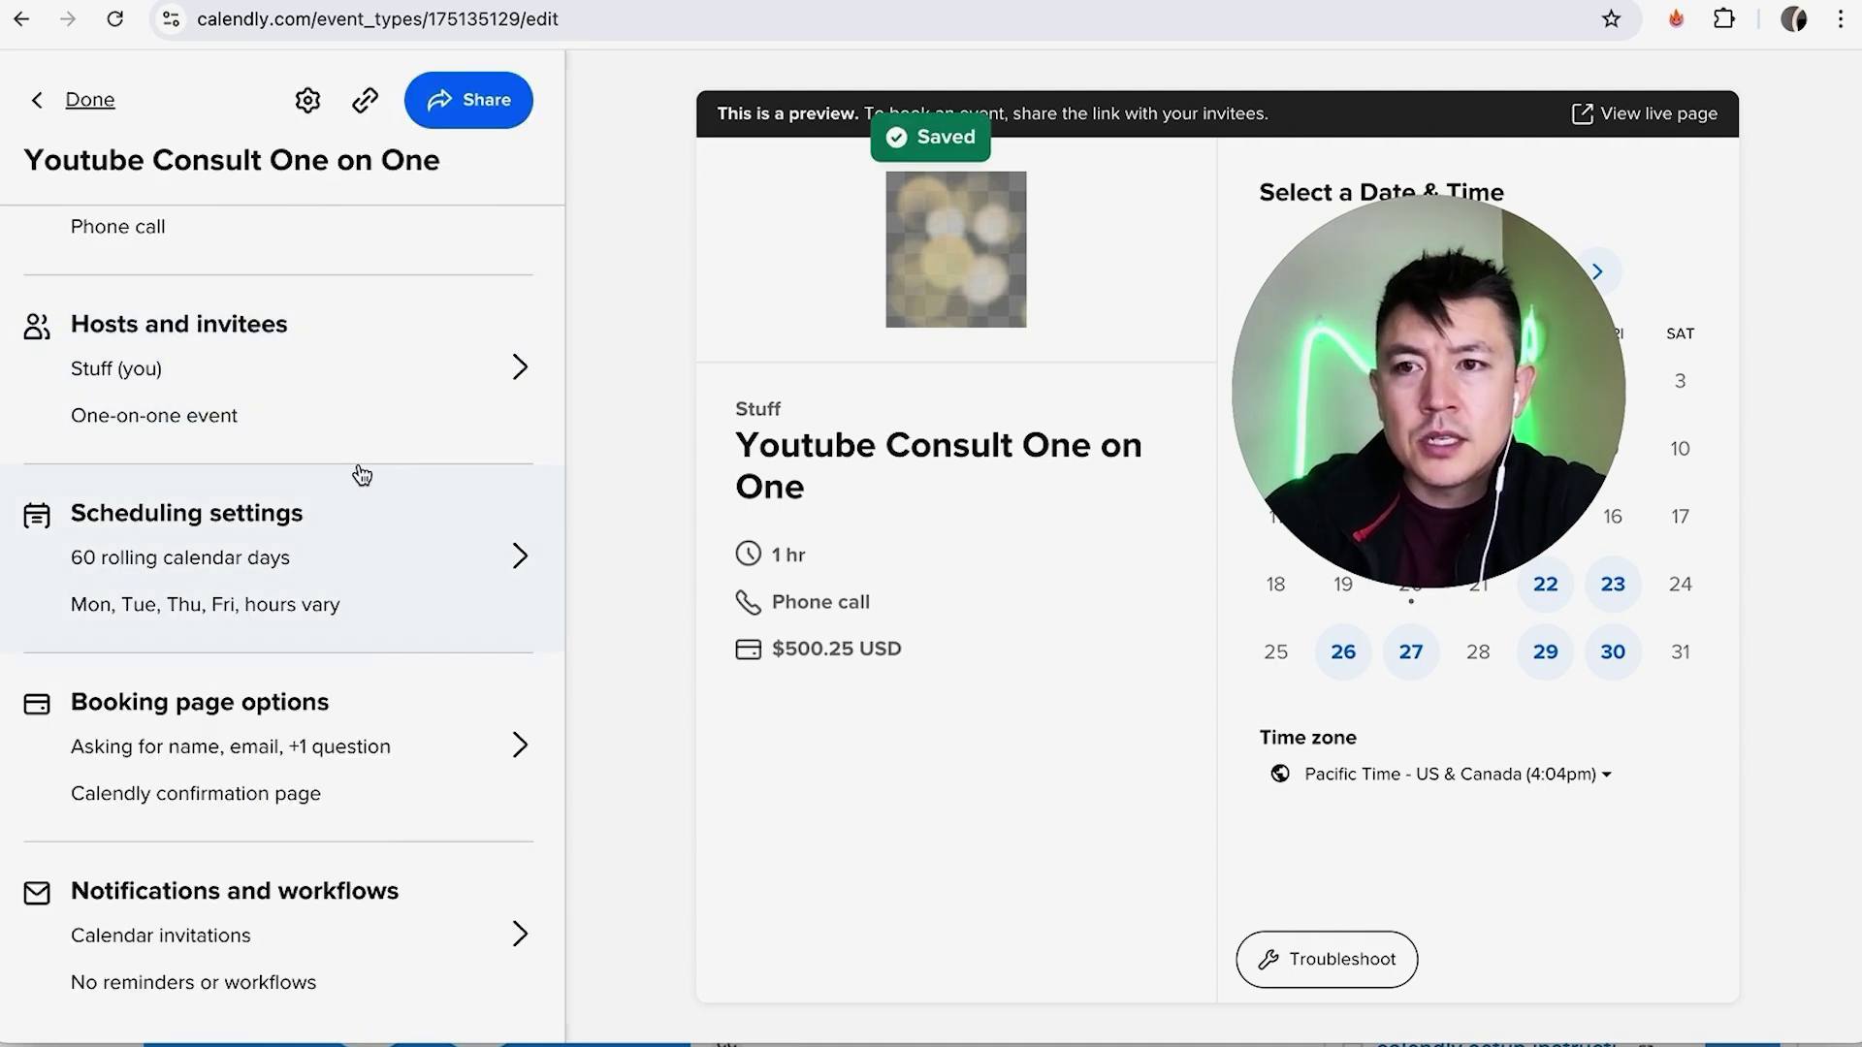
Step: Close the event editor with Done to return to the Event types list
scroll(362, 474, up, 1)
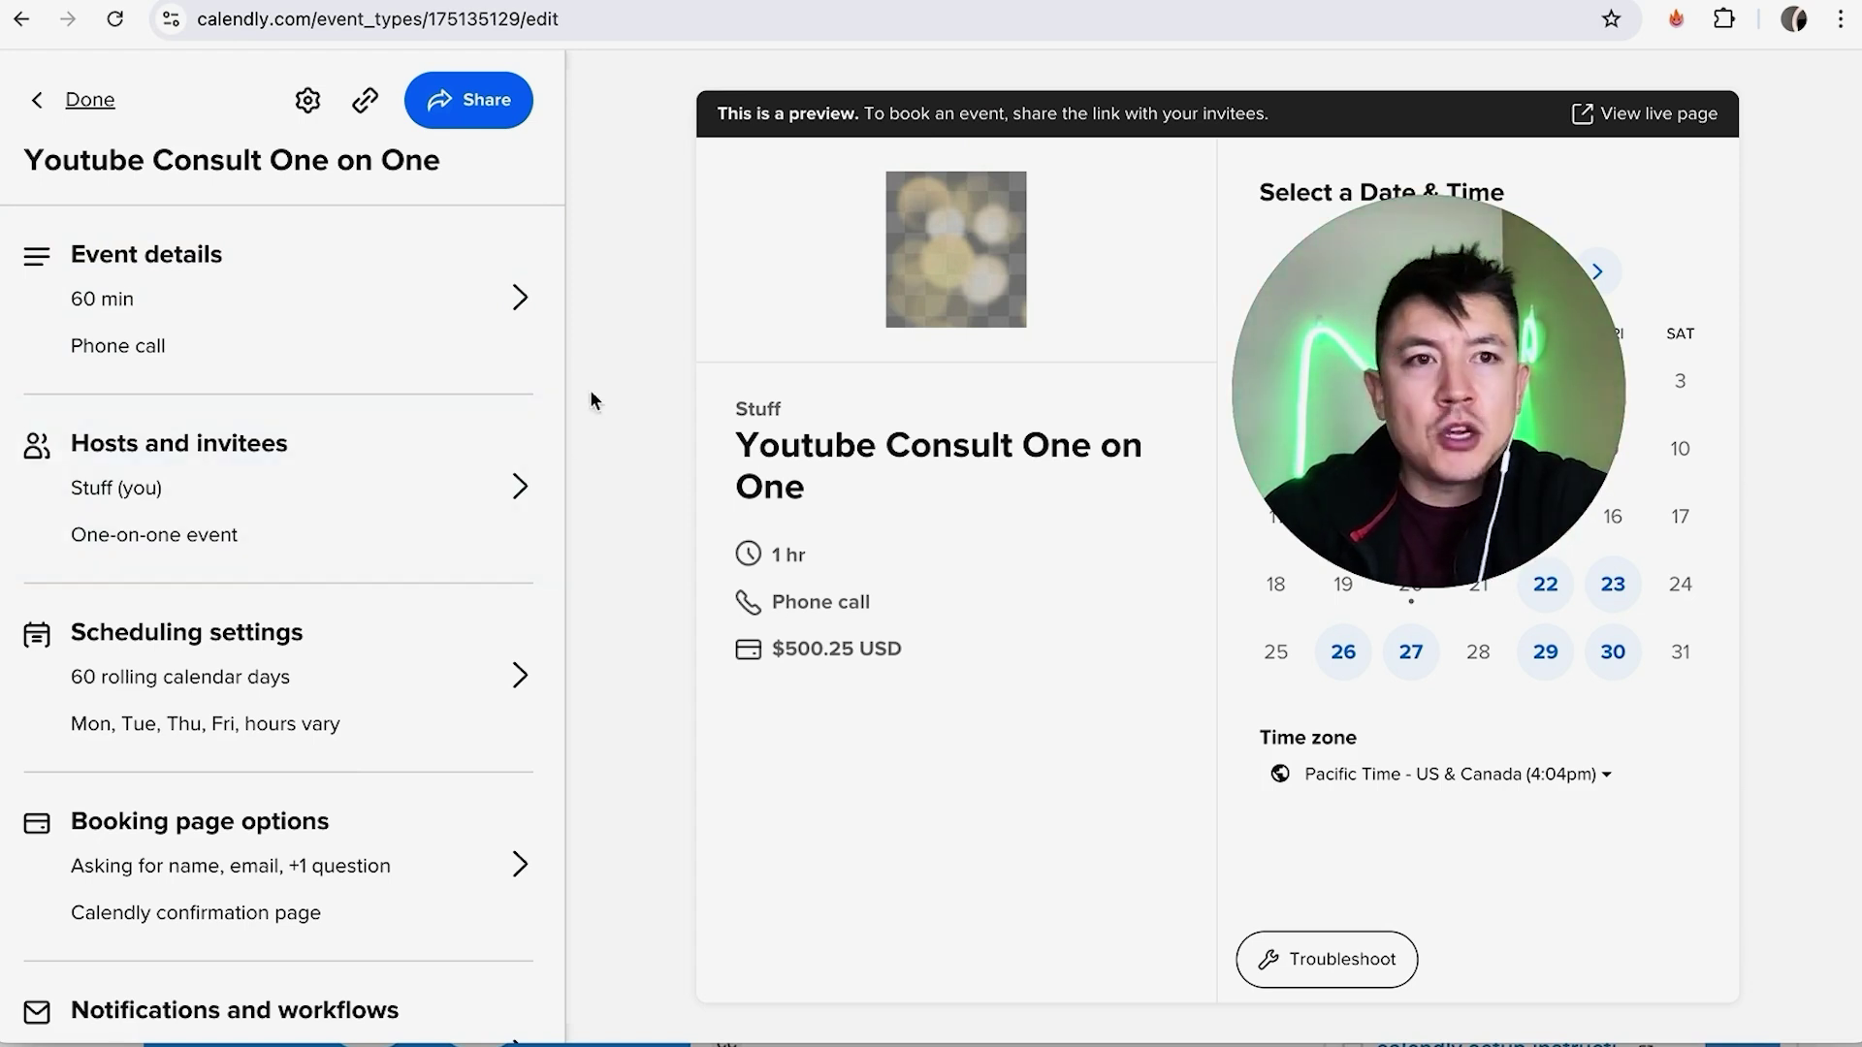
click(101, 97)
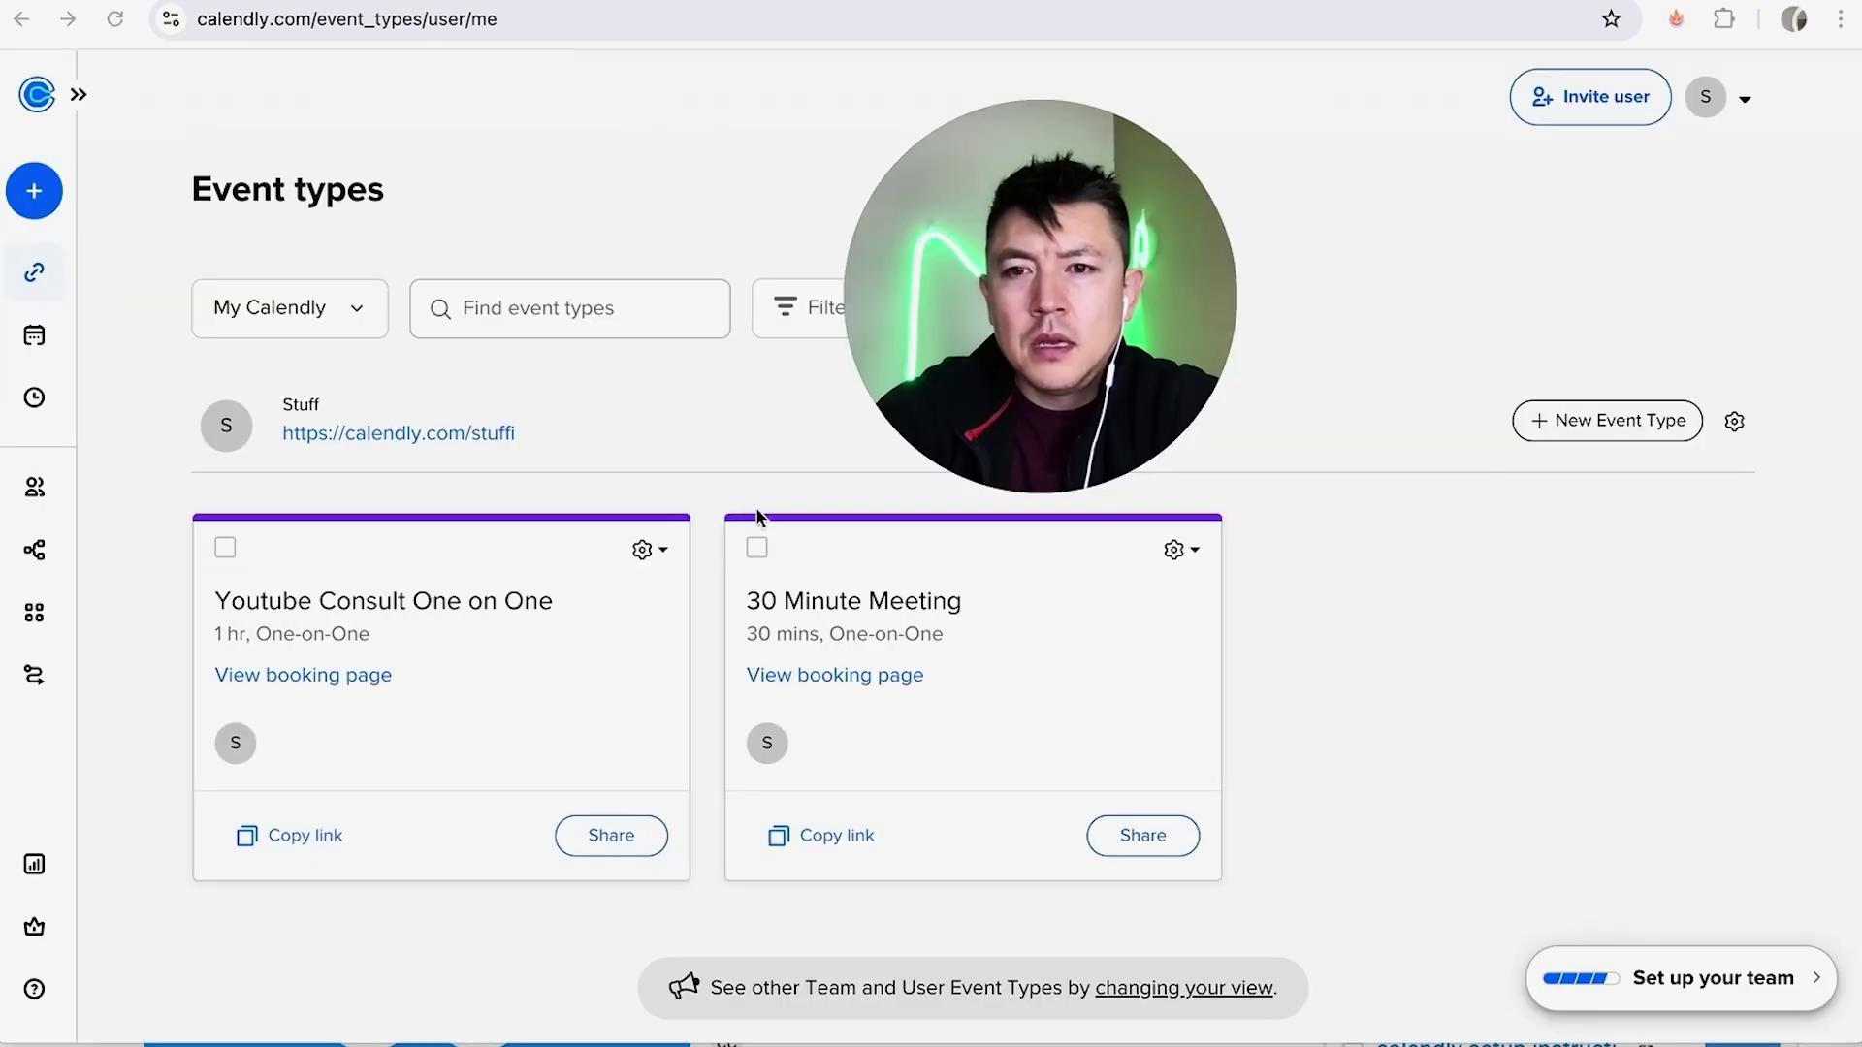
Step: Filter Integrations & apps to the Payments category showing Stripe and PayPal
click(39, 615)
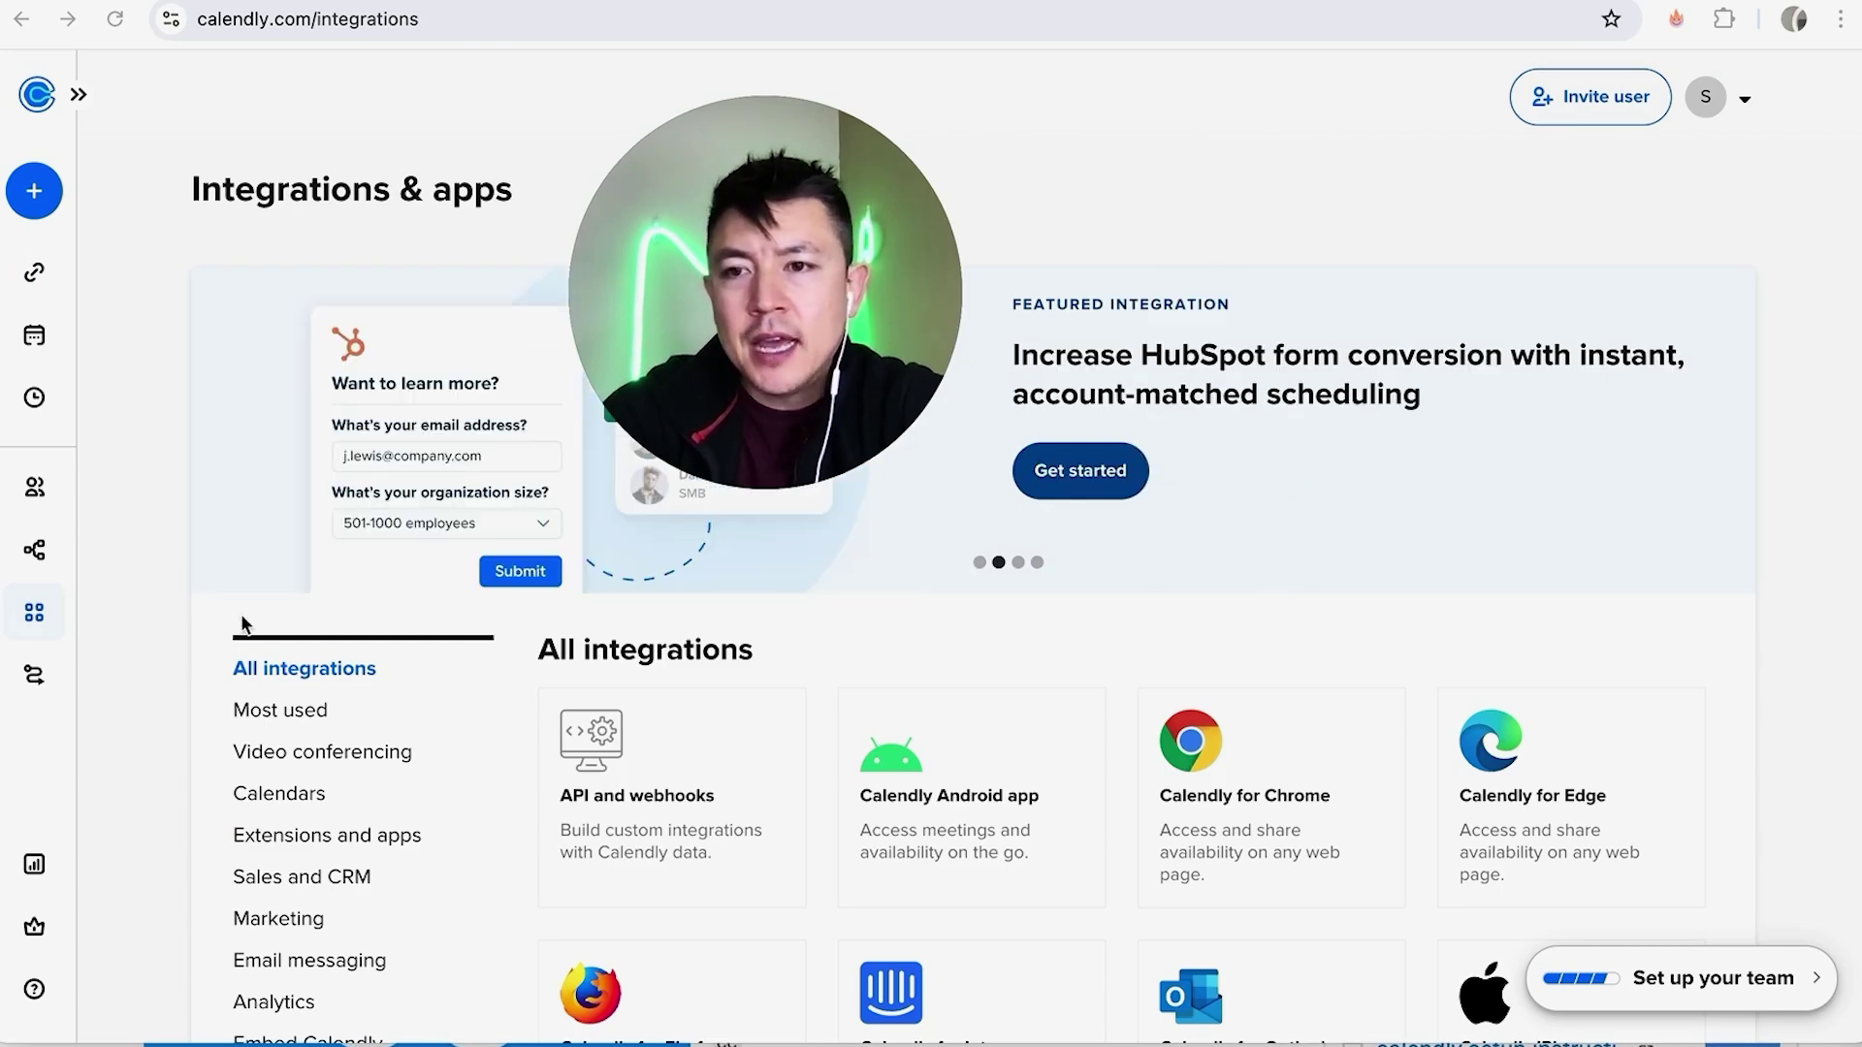
scroll(250, 762, down, 1)
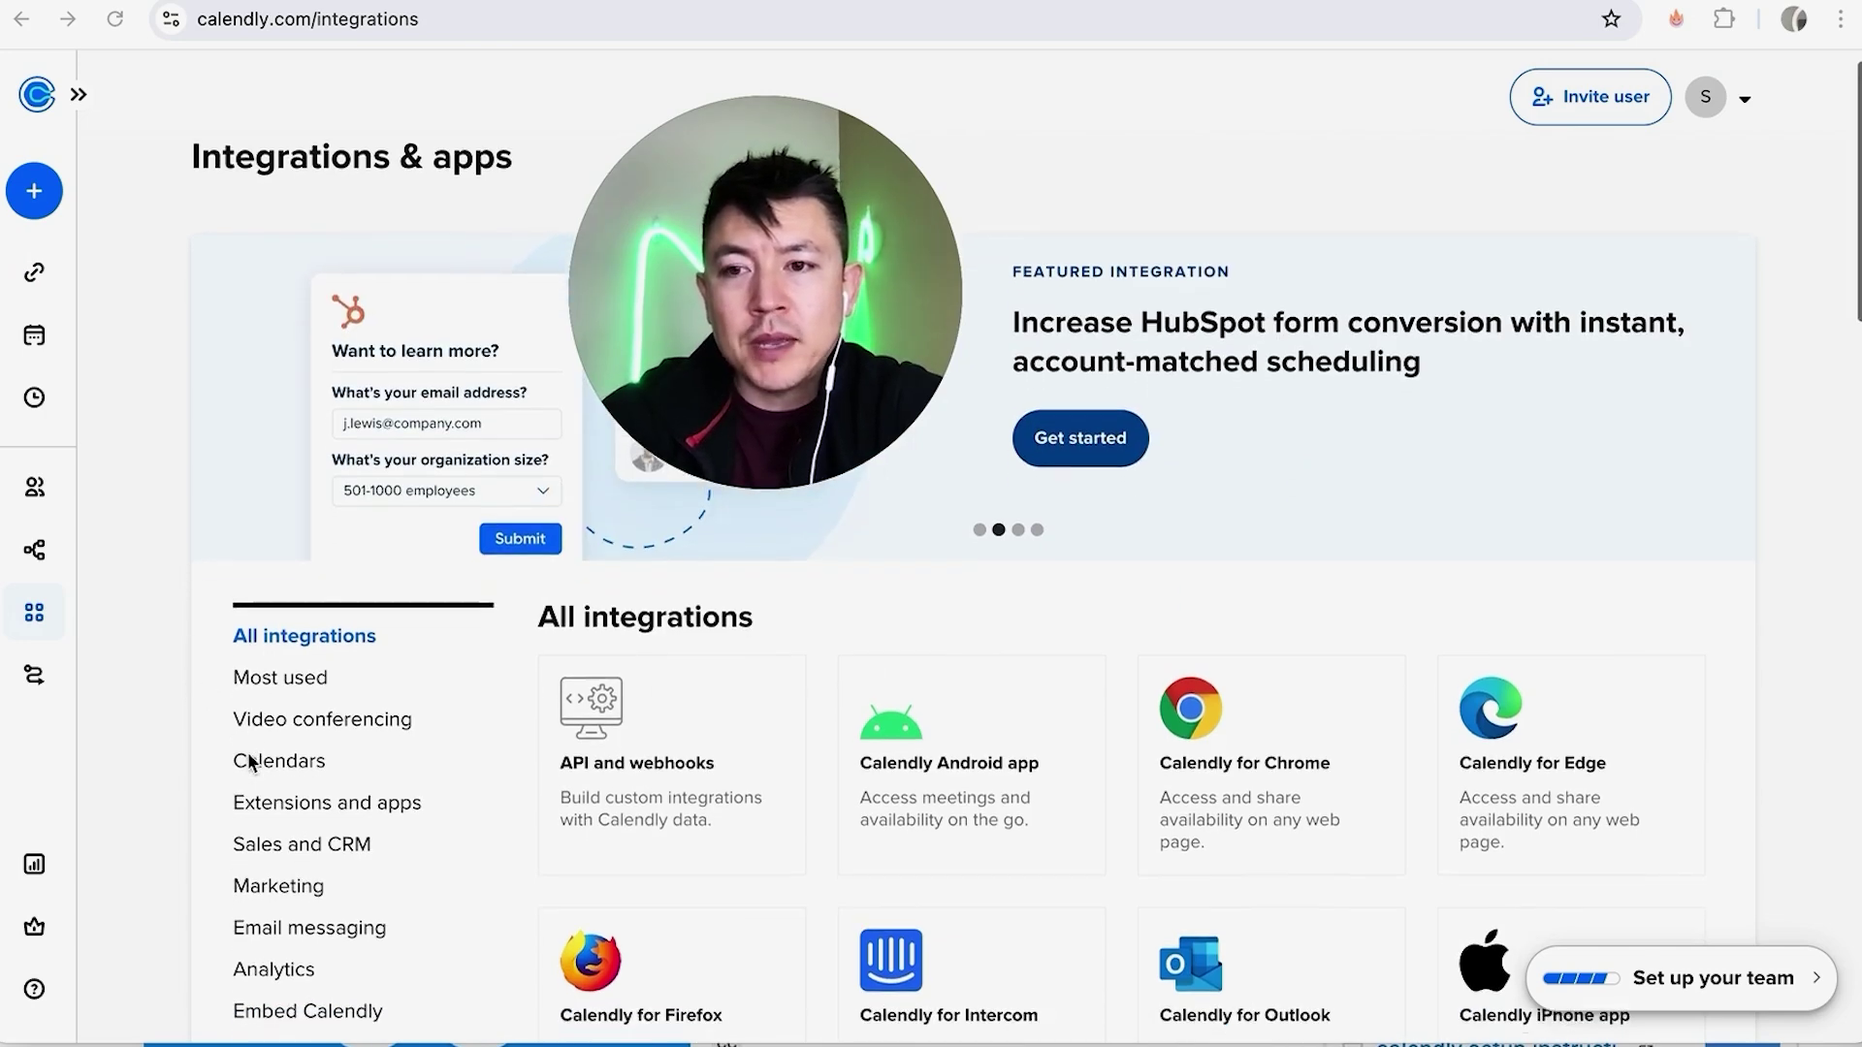
scroll(250, 762, down, 4)
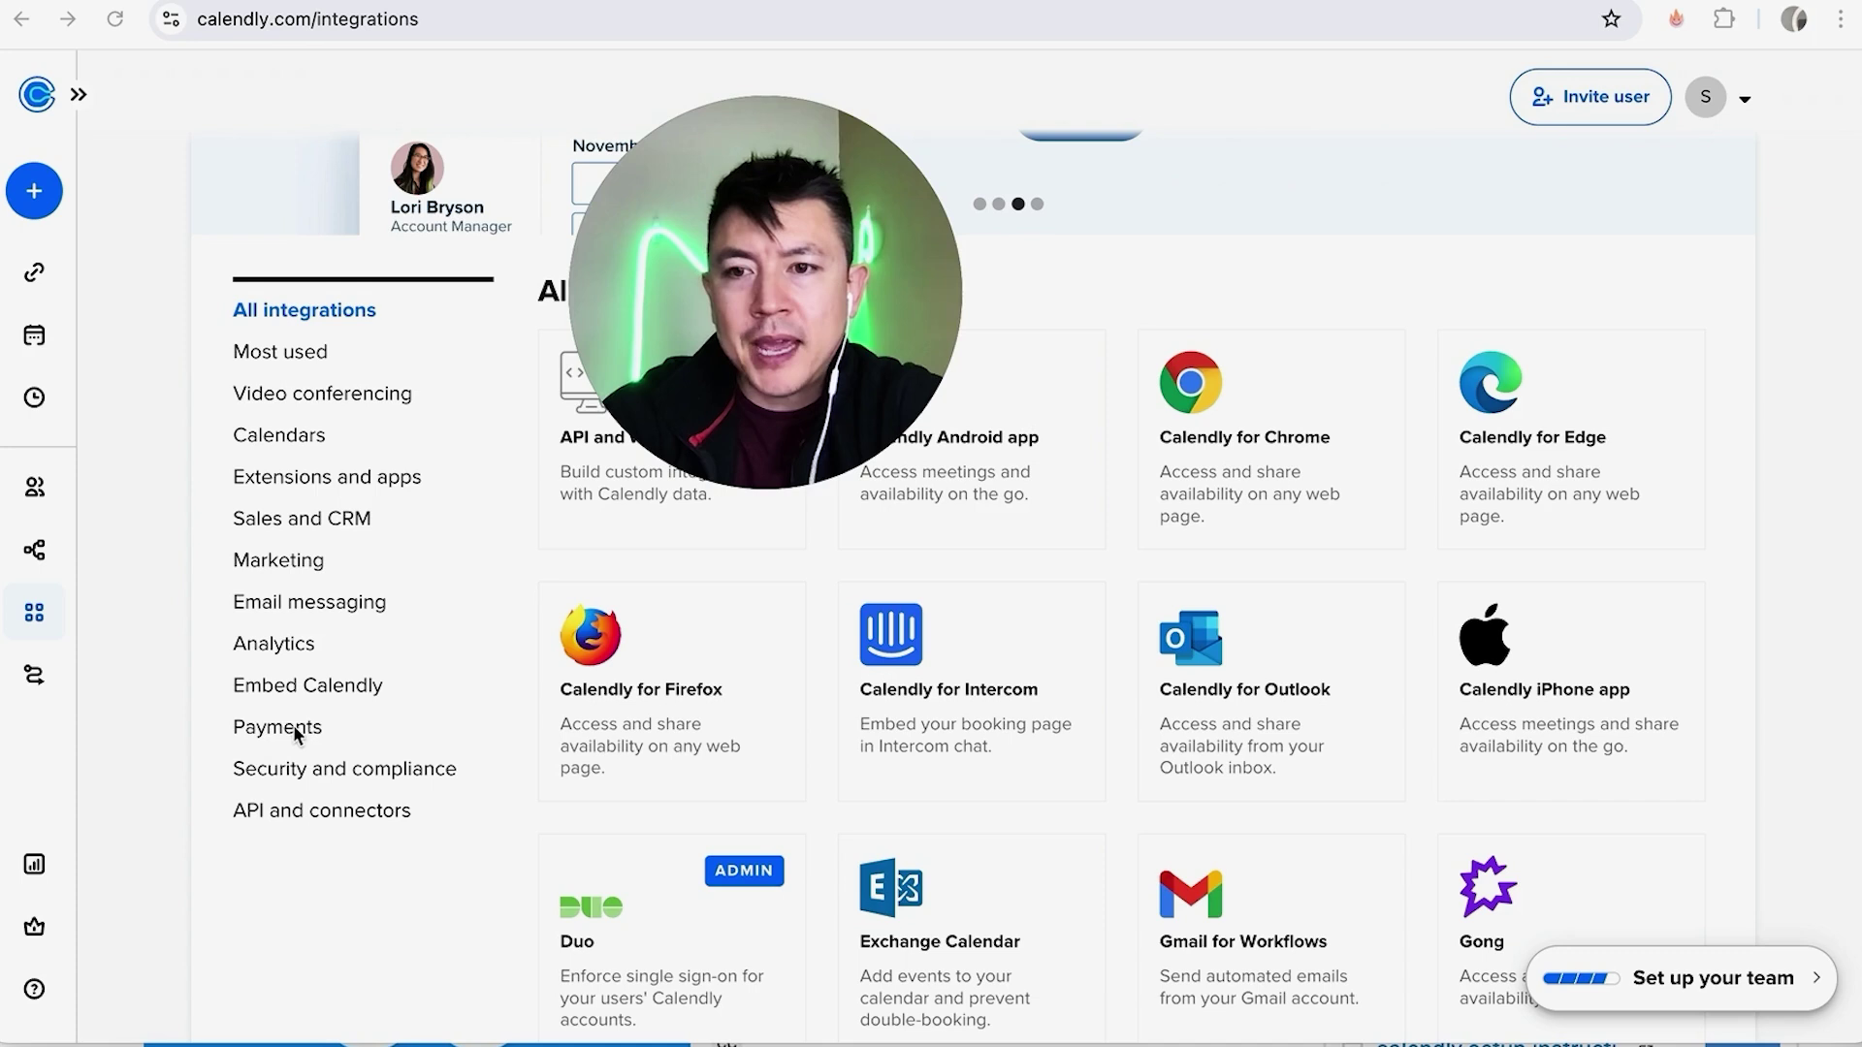
click(277, 728)
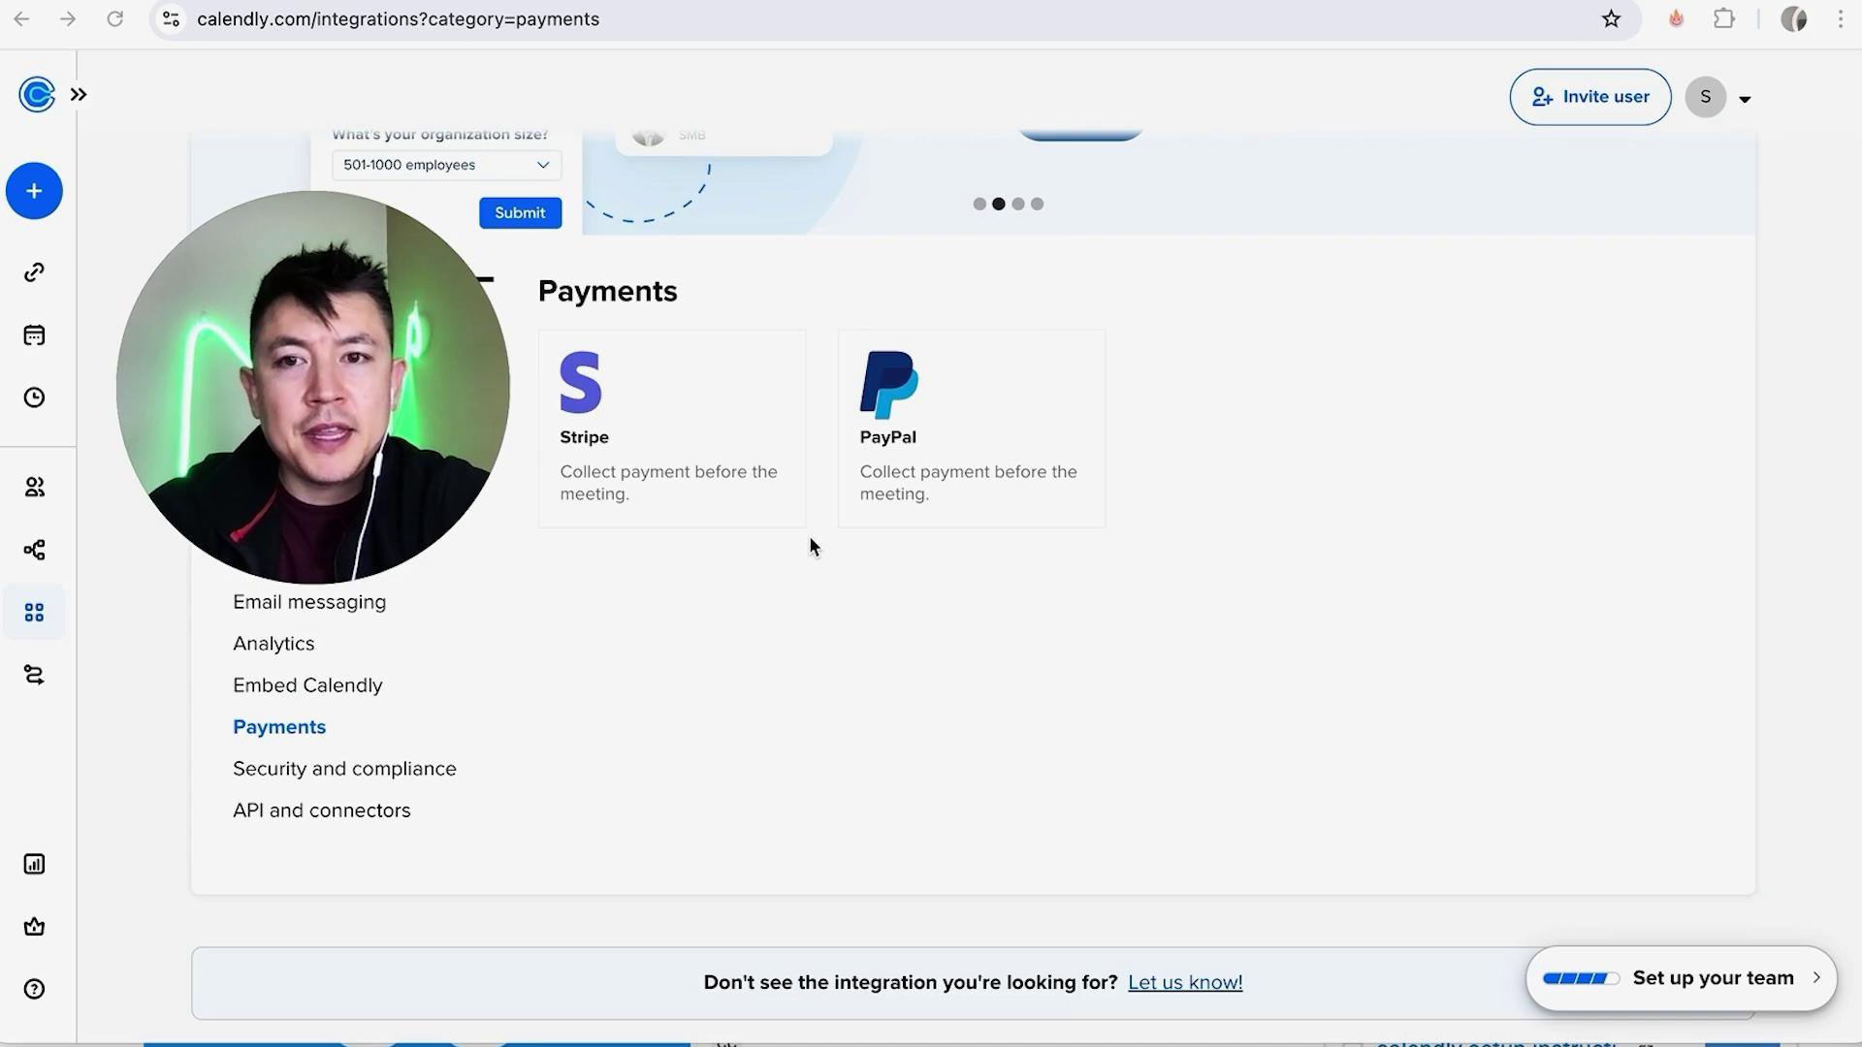
Step: Open the PayPal integration's setup page from the Payments category
click(928, 428)
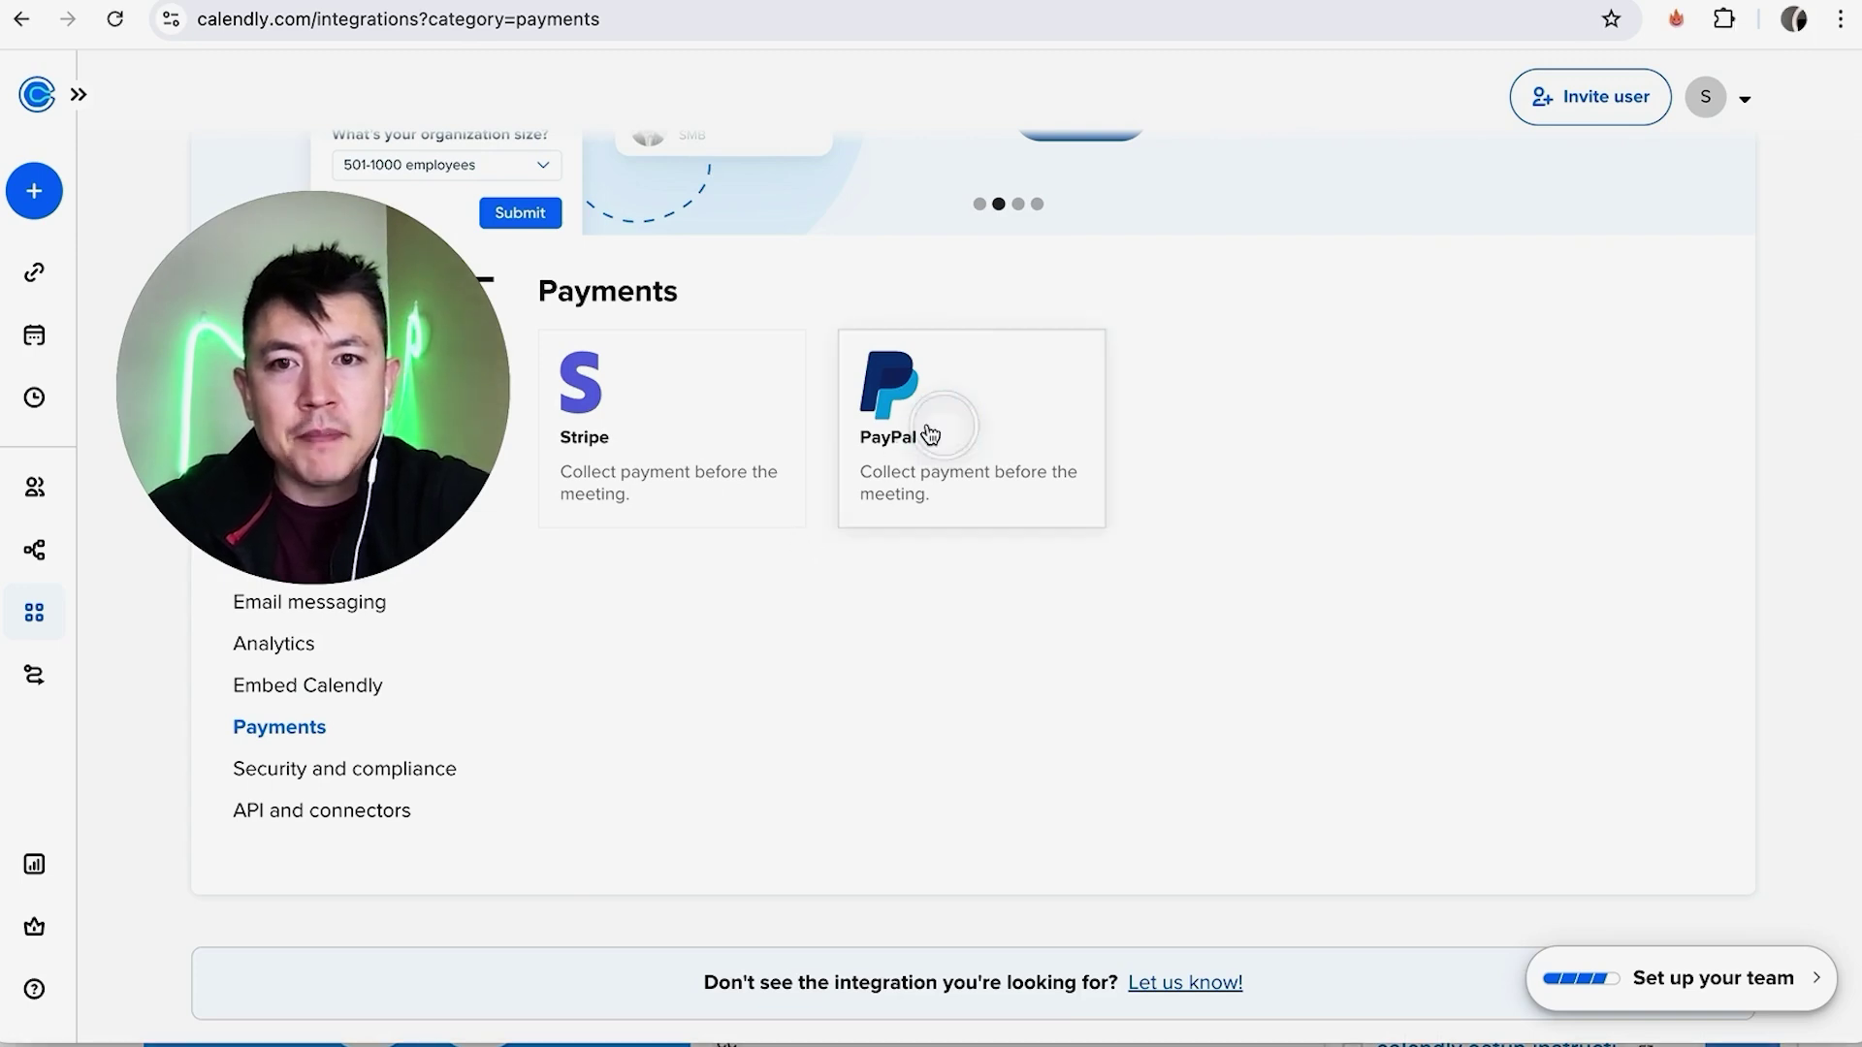